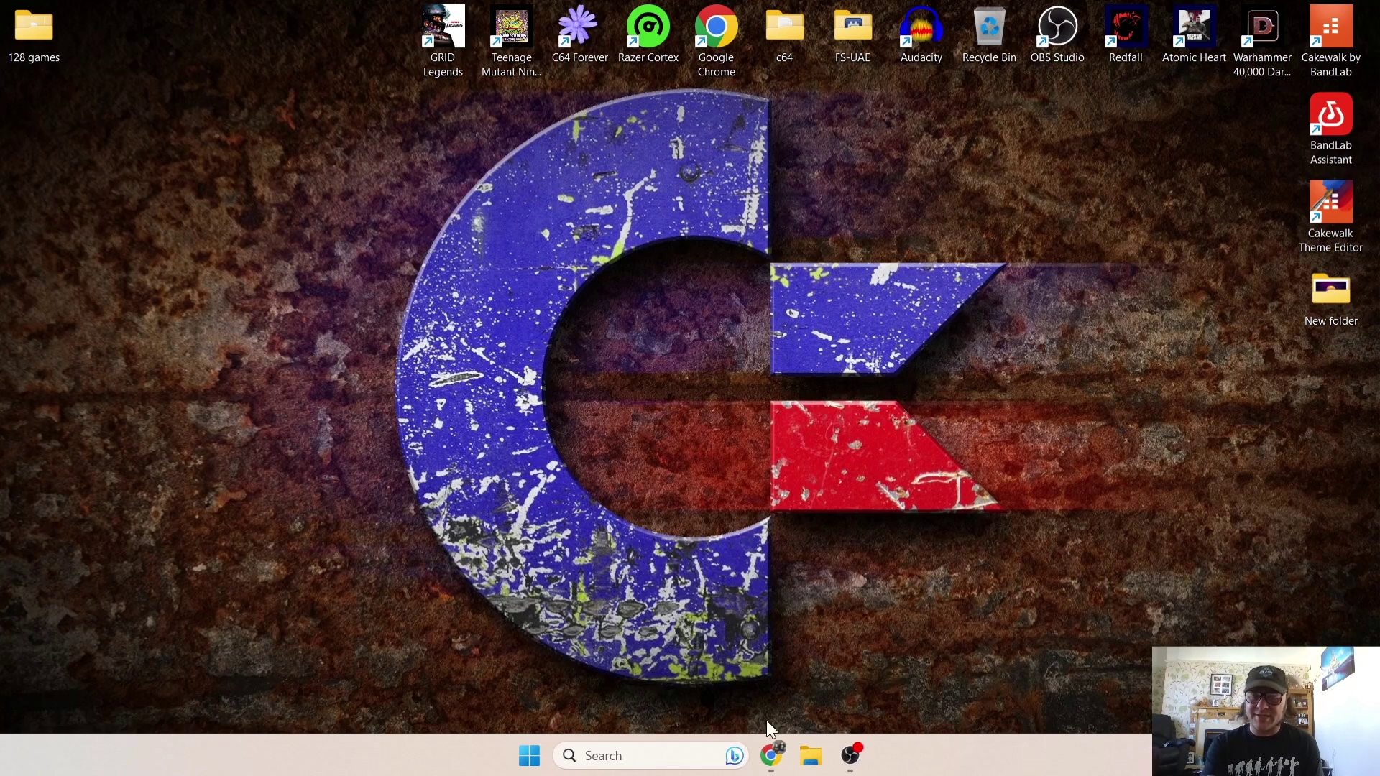
- Download the 64bit GTK3 Windows build of VICE 3.7 from the VICE website
{"action": "left_click", "coordinate": [770, 632]}
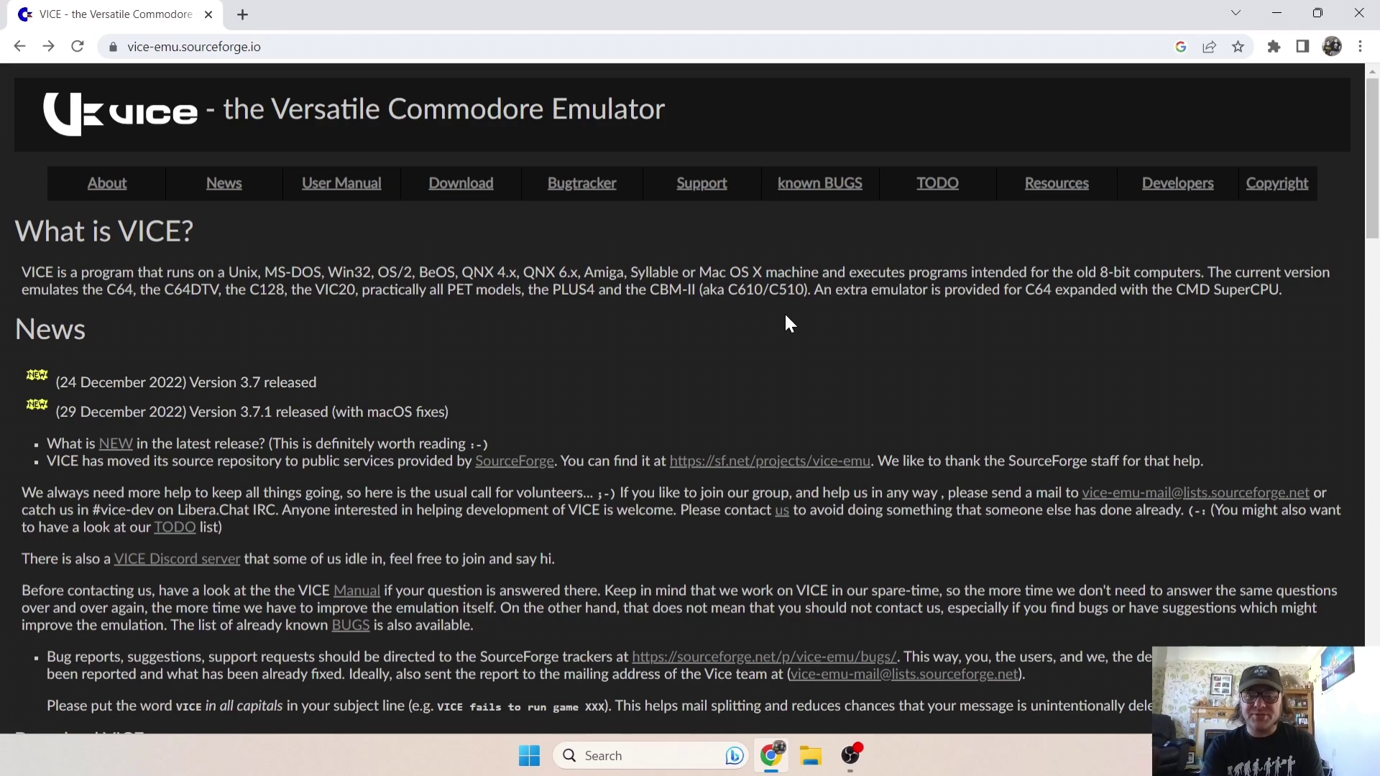
{"action": "left_click", "coordinate": [450, 188]}
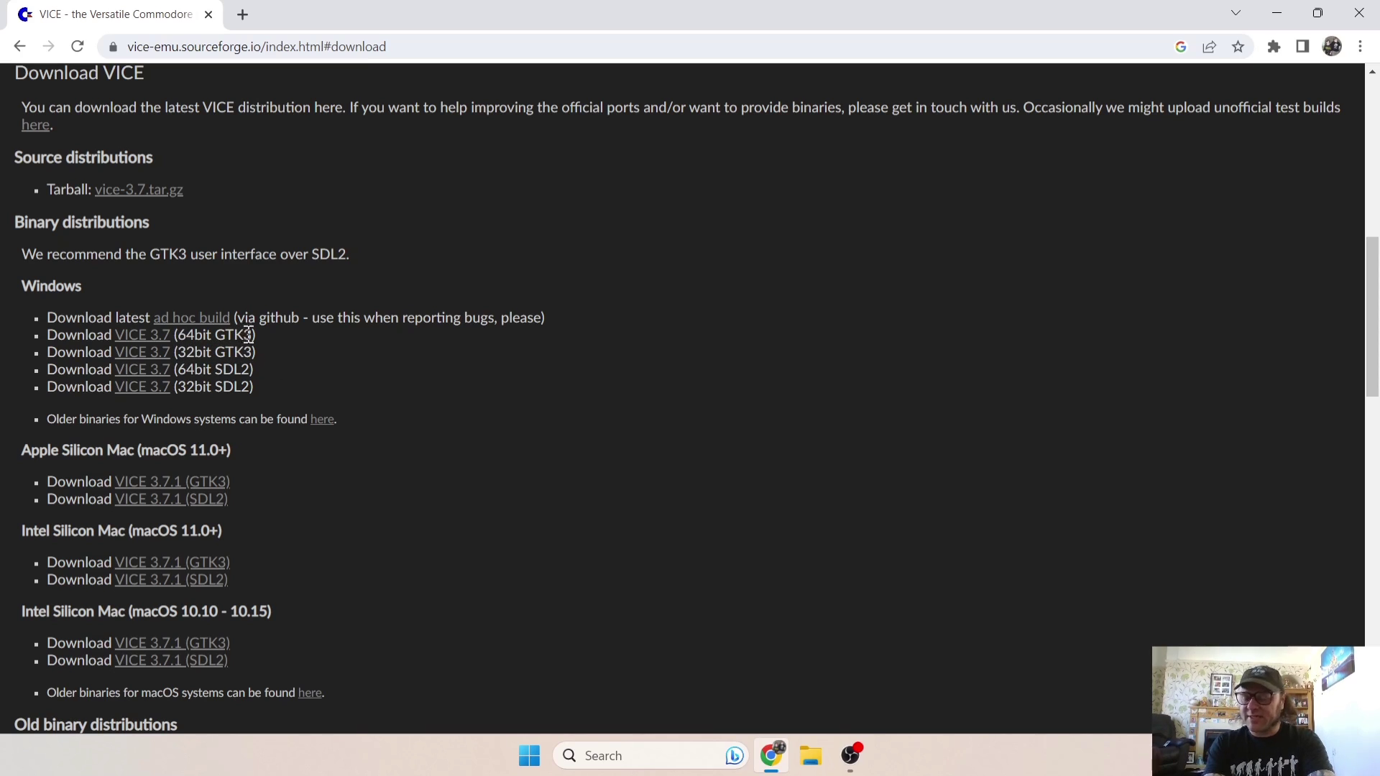
{"action": "left_click", "coordinate": [133, 336]}
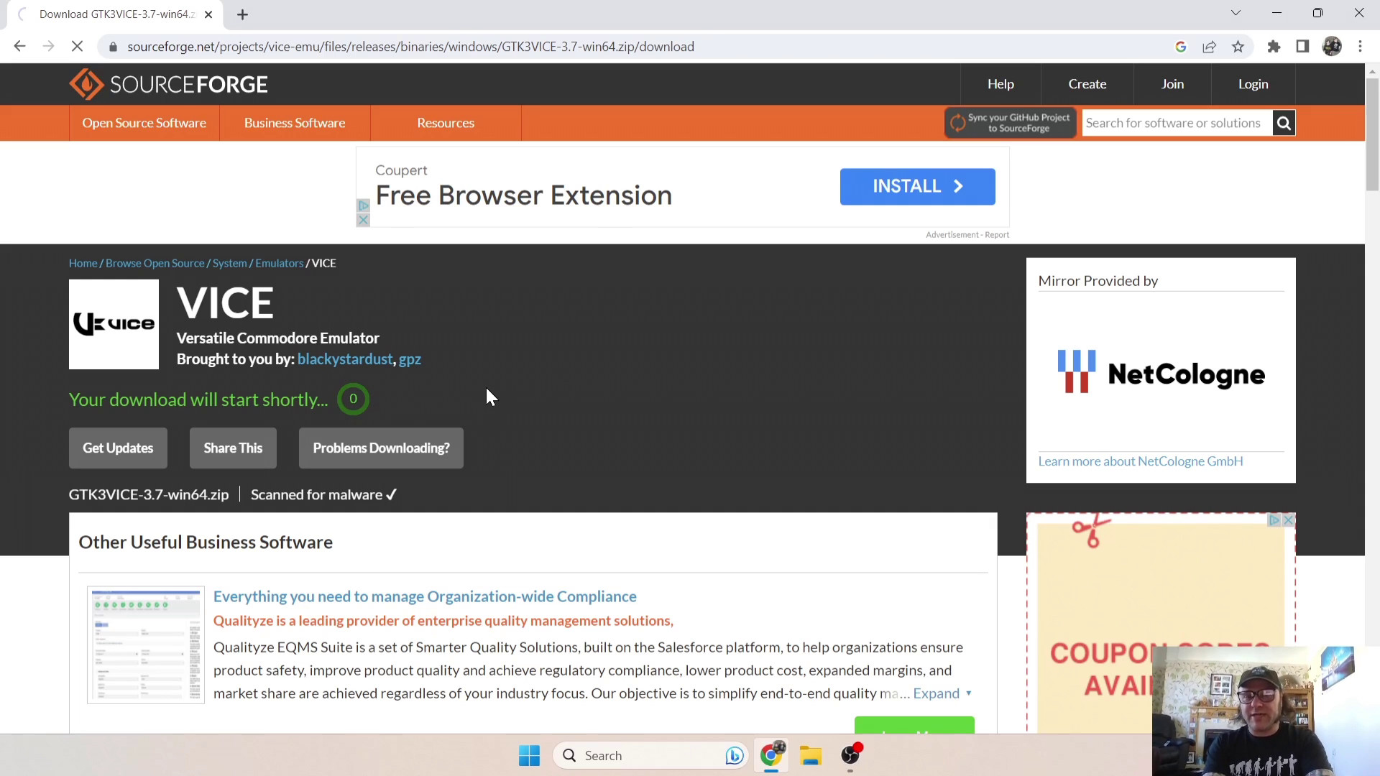
- Place the downloaded GTK3VICE-3.7-win64 zip file on the desktop and close the browser
{"action": "double_click", "coordinate": [489, 3]}
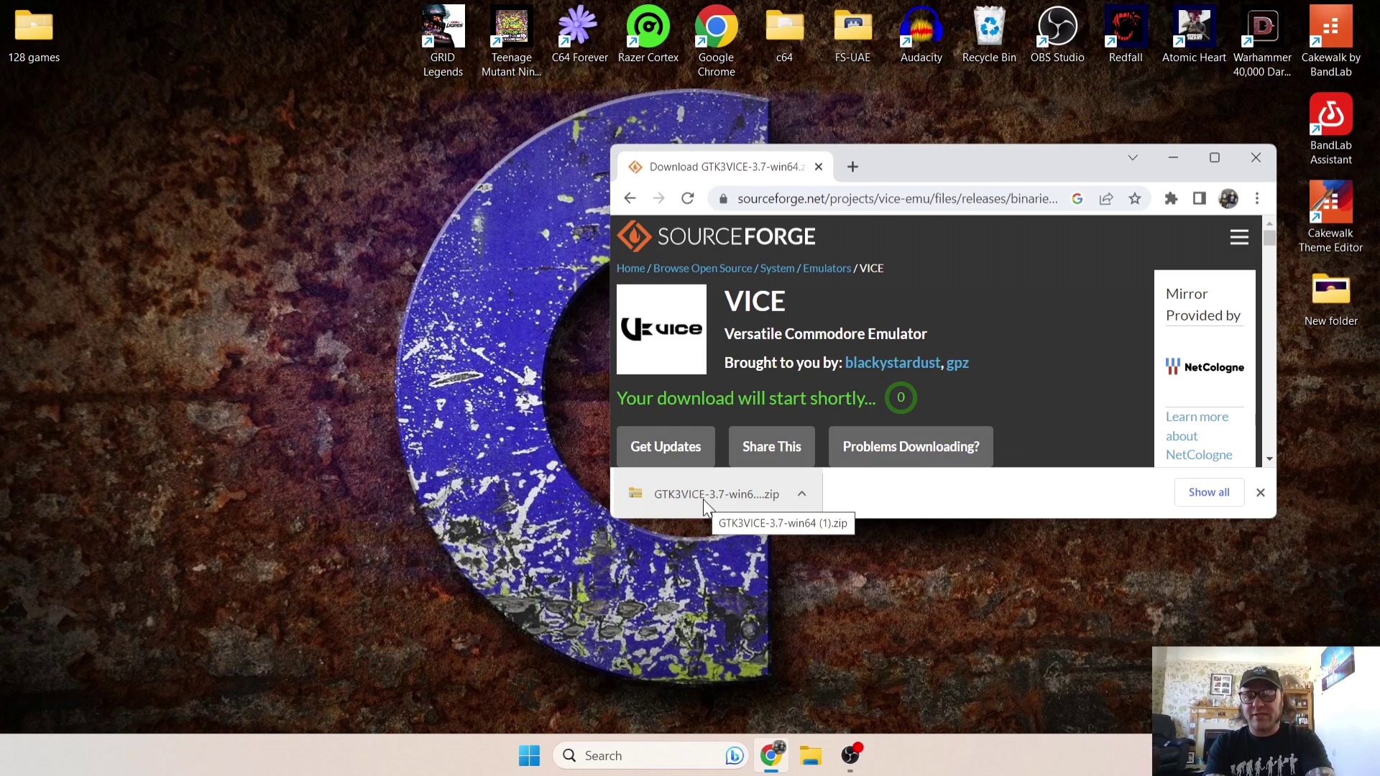
{"action": "left_click_drag", "start_coordinate": [704, 506], "coordinate": [207, 339]}
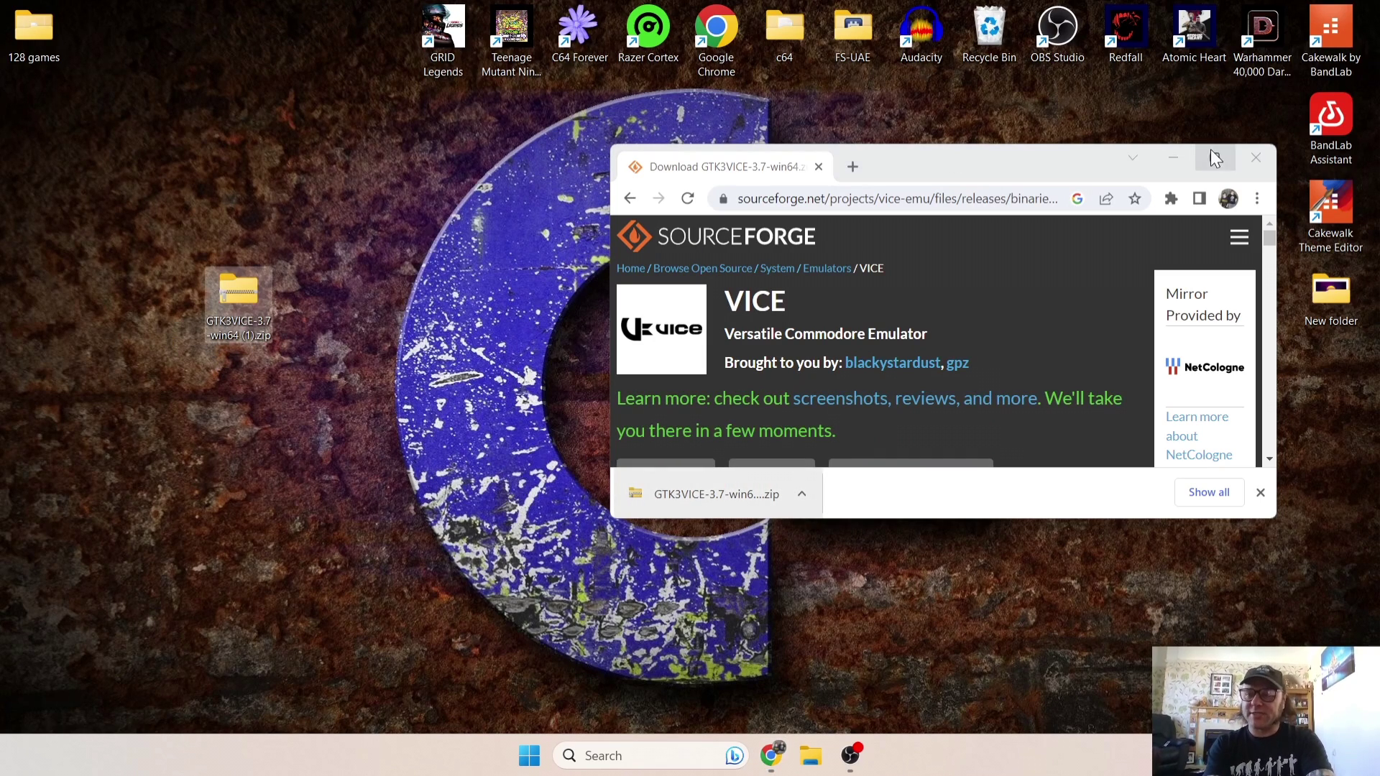
{"action": "left_click", "coordinate": [1267, 152]}
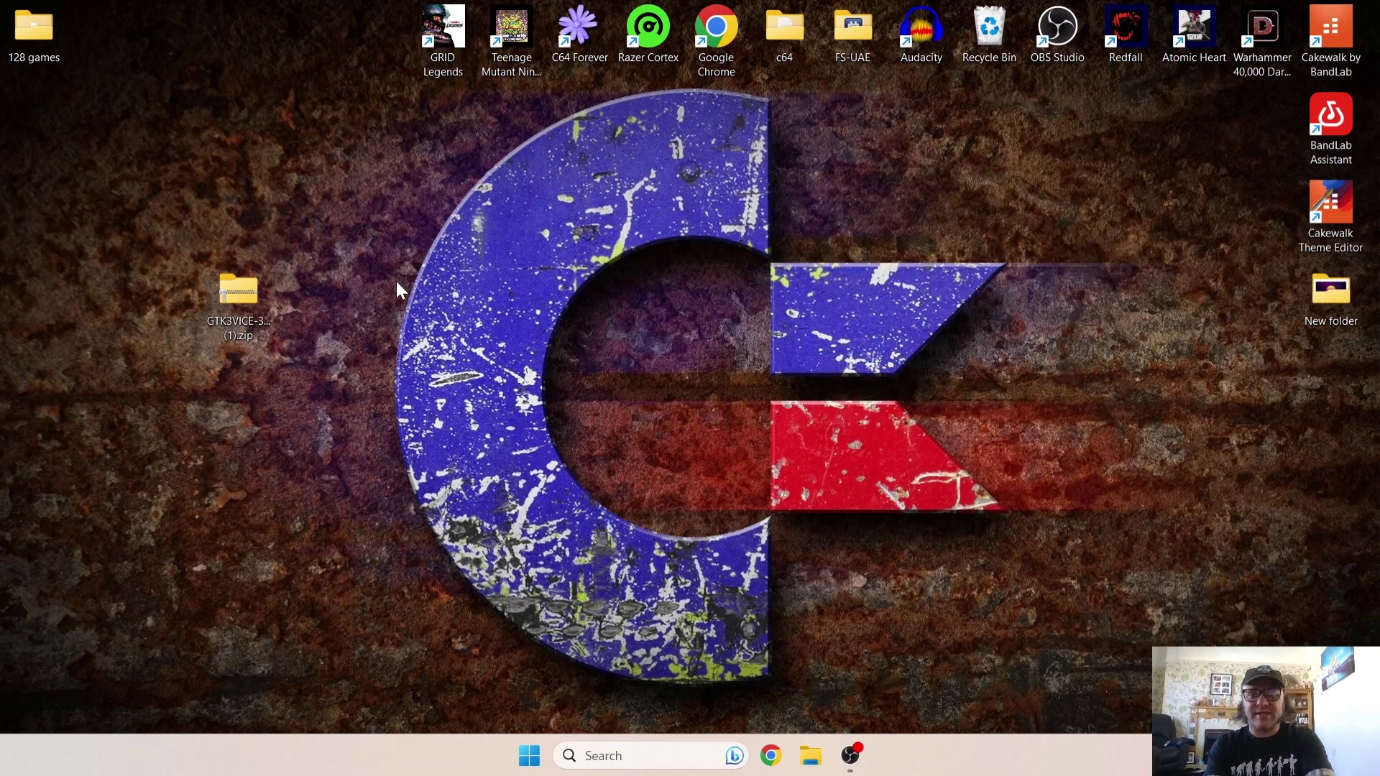
- Extract the GTK3VICE zip directly onto the desktop with WinRAR, then move the zip file to the Recycle Bin
{"action": "right_click", "coordinate": [232, 295]}
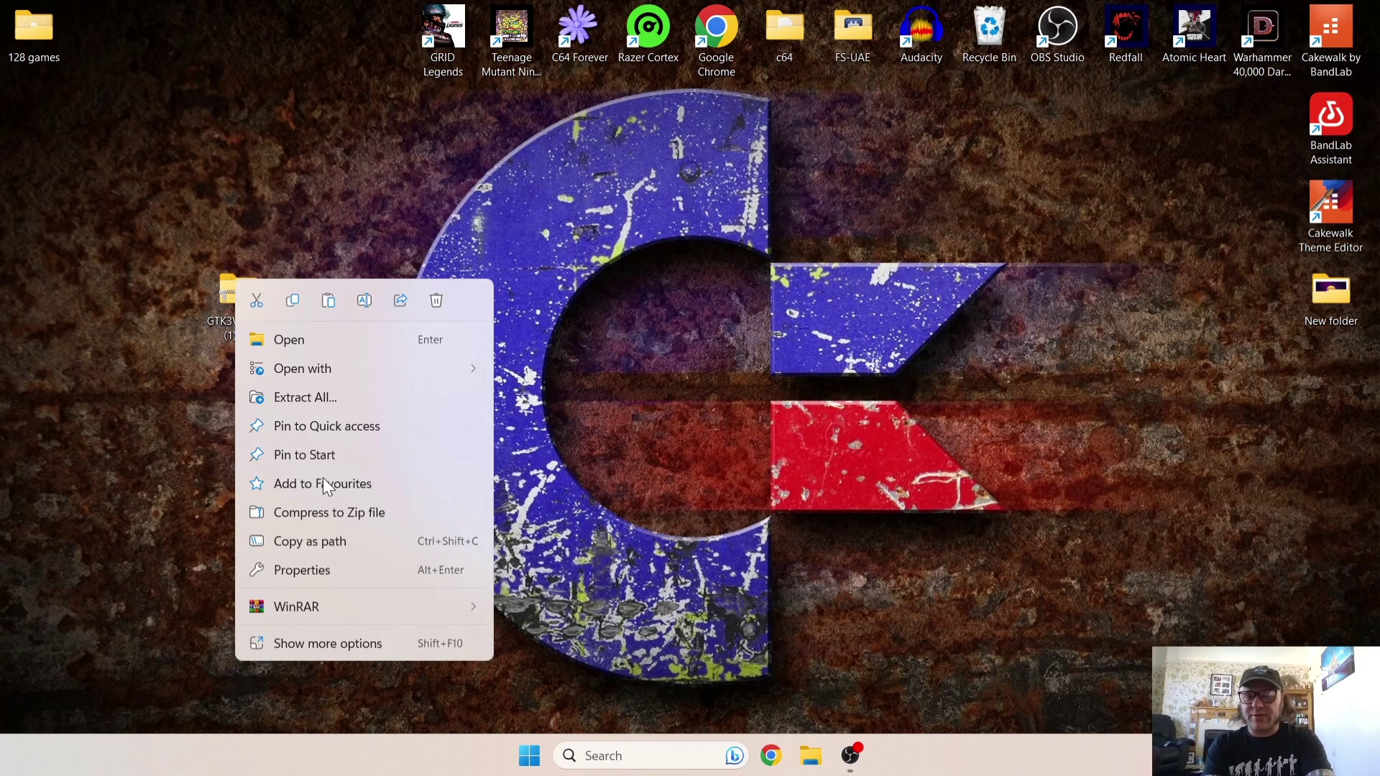
{"action": "mouse_move", "coordinate": [330, 607]}
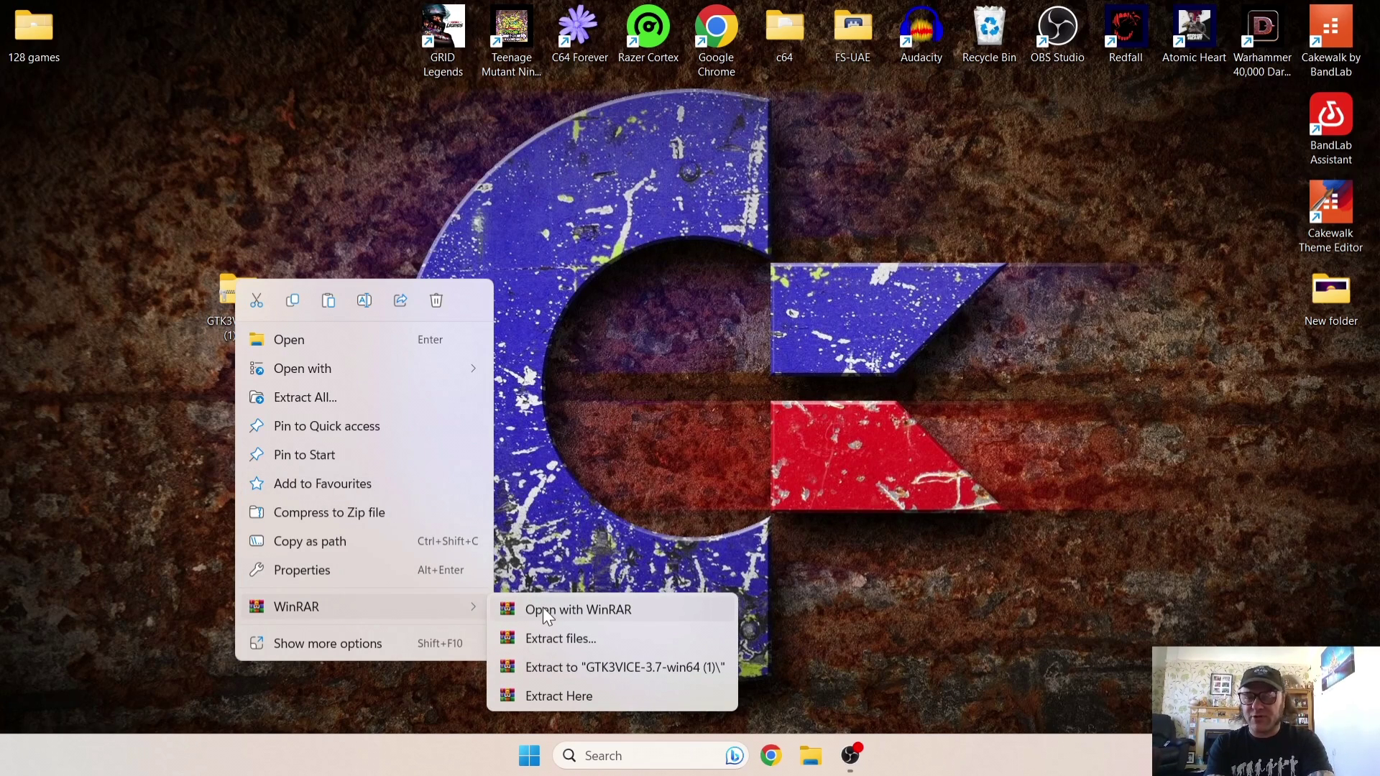
{"action": "left_click", "coordinate": [568, 694]}
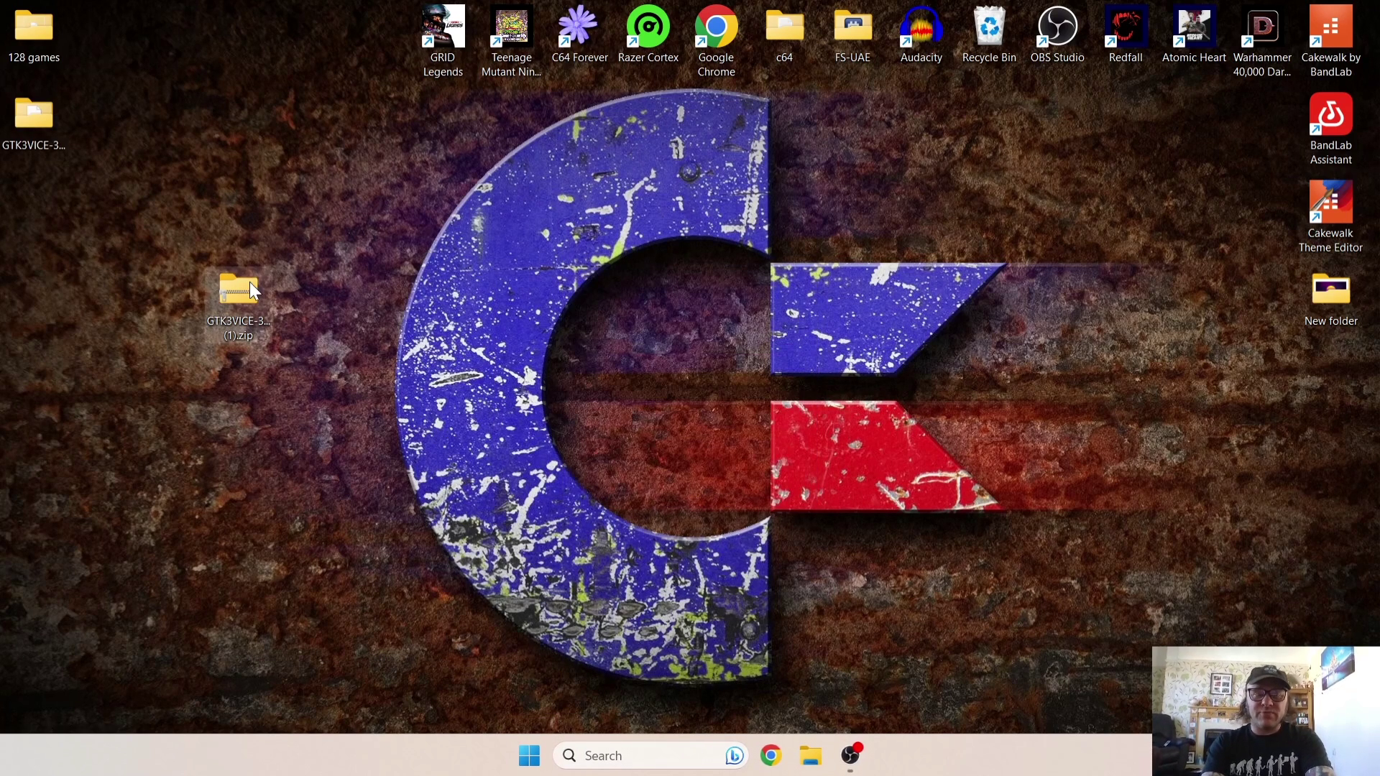
{"action": "left_click_drag", "start_coordinate": [248, 281], "coordinate": [972, 20]}
{"action": "left_click", "coordinate": [51, 110]}
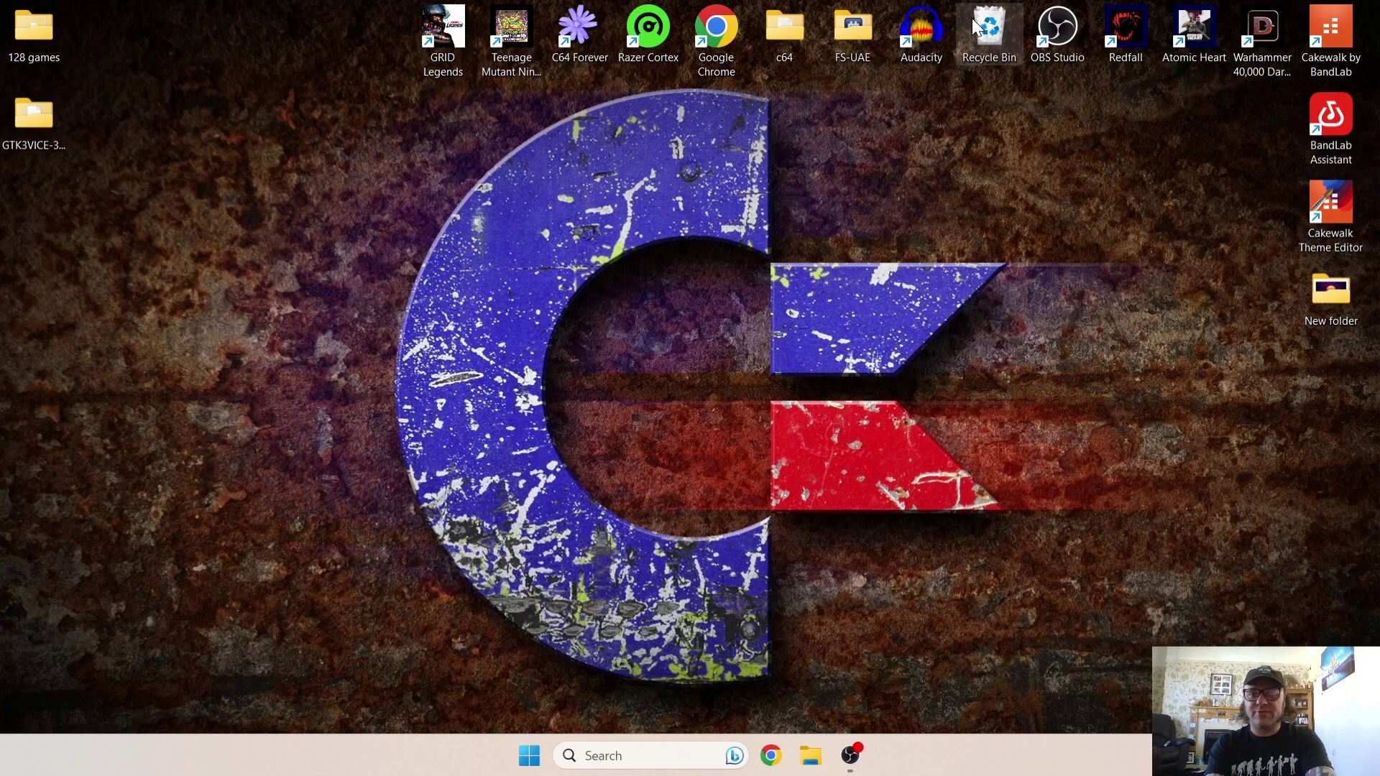
- Launch x128.exe from the bin folder of the extracted GTK3VICE-3.7-win64 folder
{"action": "double_click", "coordinate": [33, 113]}
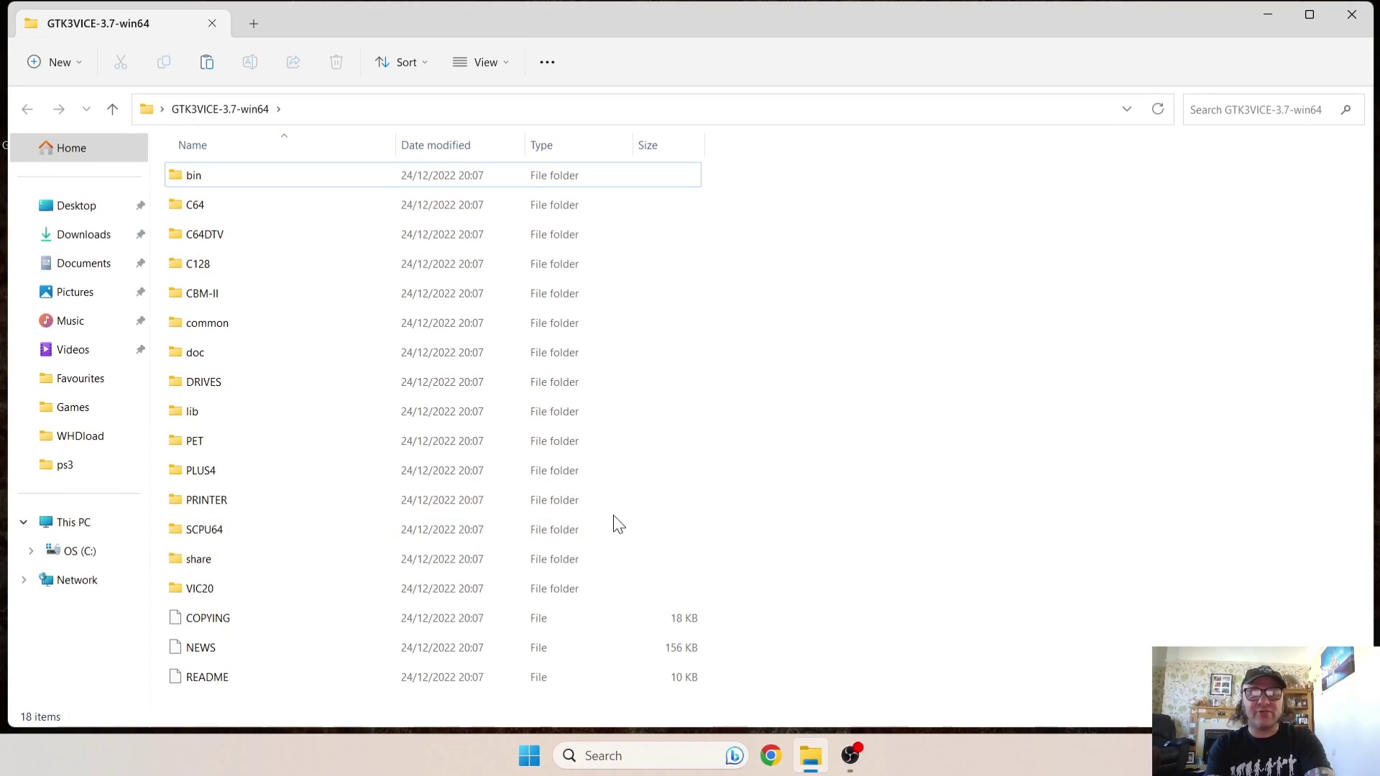
{"action": "double_click", "coordinate": [231, 184]}
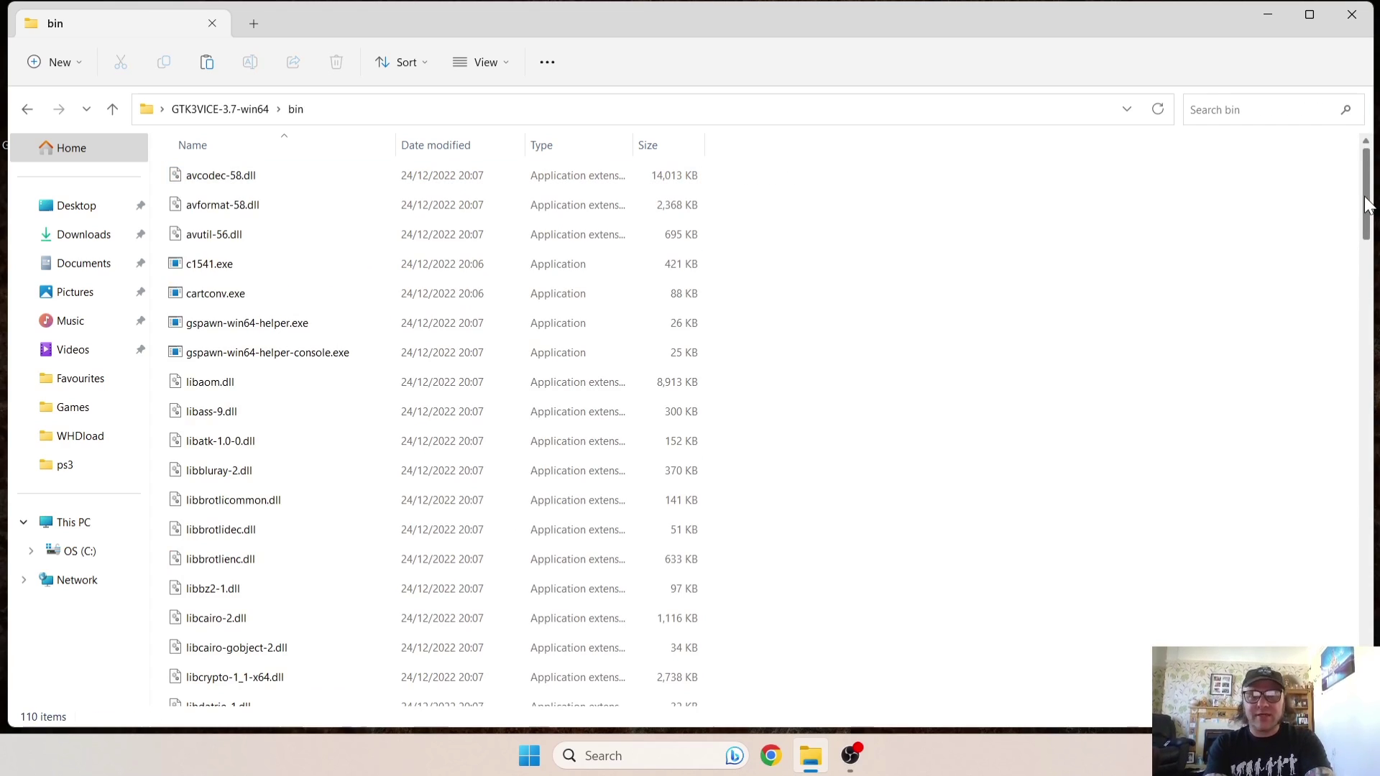
{"action": "left_click_drag", "start_coordinate": [1367, 205], "coordinate": [1367, 643]}
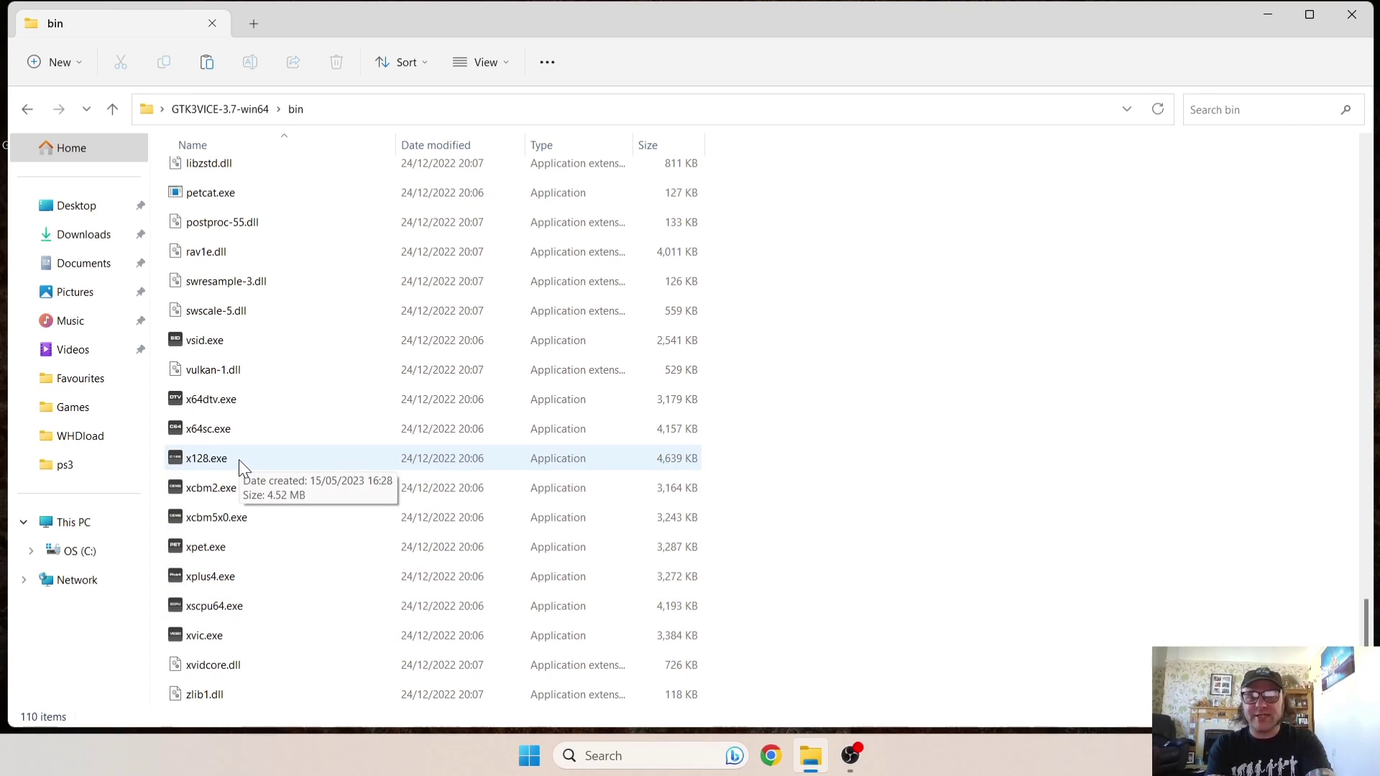
{"action": "double_click", "coordinate": [206, 458]}
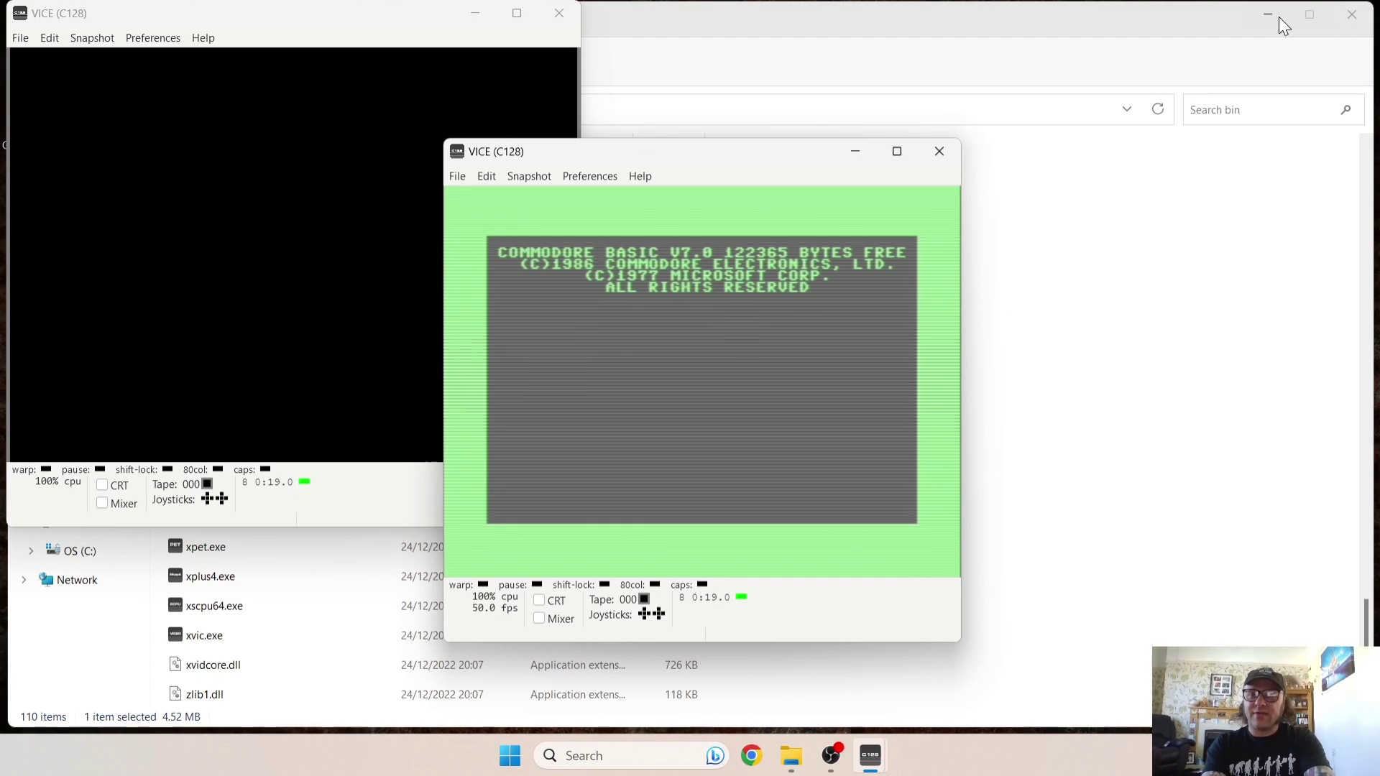
- Minimise the bin folder window, move the active C128 screen aside and minimise the blank second emulator window
{"action": "double_click", "coordinate": [1275, 15]}
{"action": "left_click_drag", "start_coordinate": [715, 156], "coordinate": [1008, 109]}
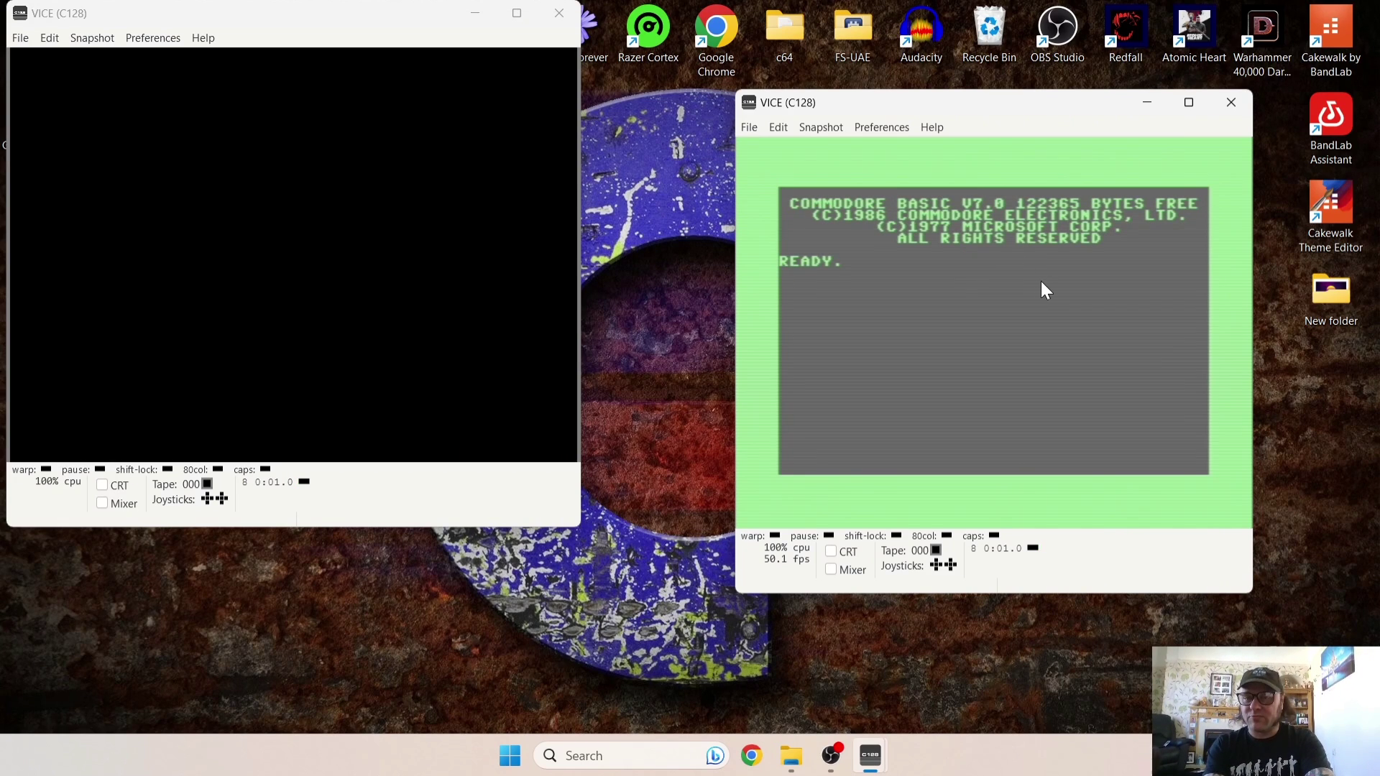
{"action": "left_click", "coordinate": [475, 13]}
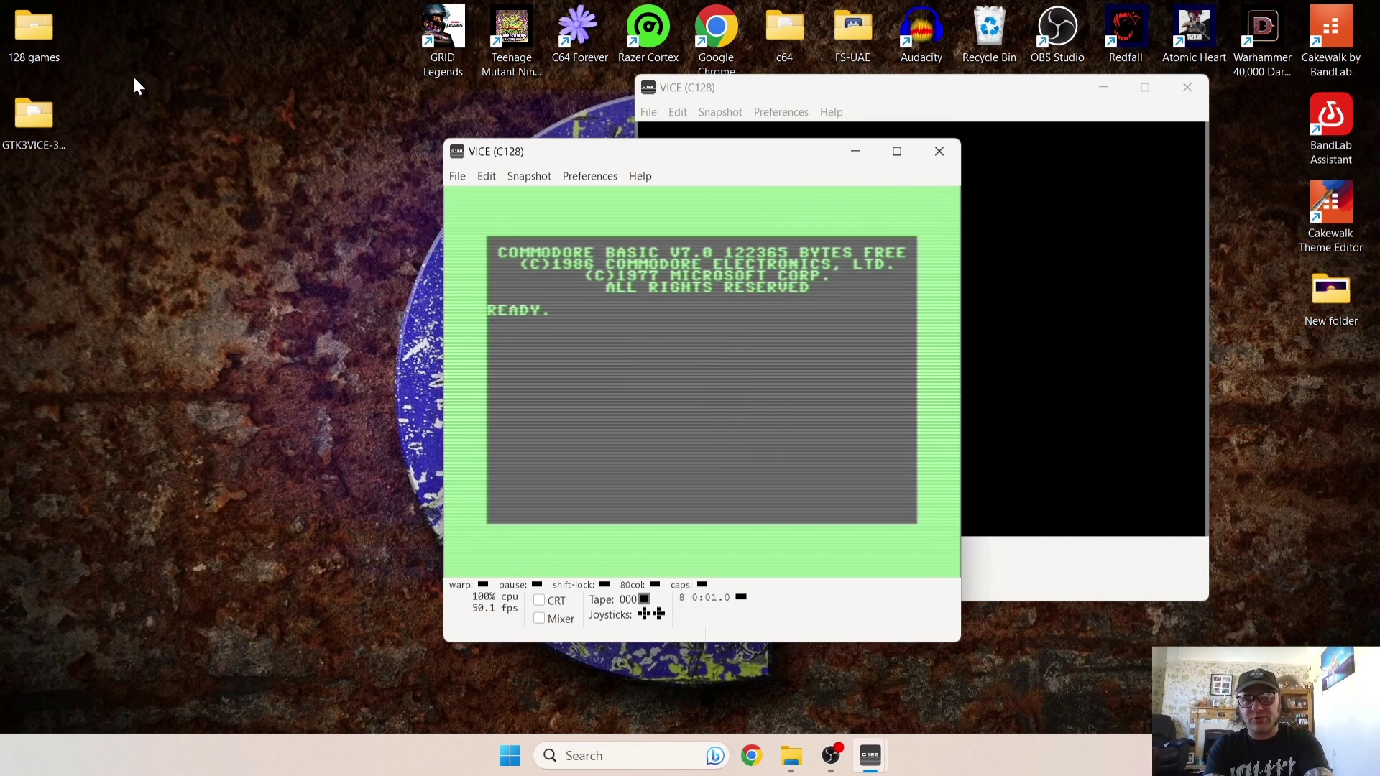
- Check the game files in the desktop's 128 games folder and smart-attach the Kickstart 128 .d64 disk image without autostarting it
{"action": "double_click", "coordinate": [42, 36]}
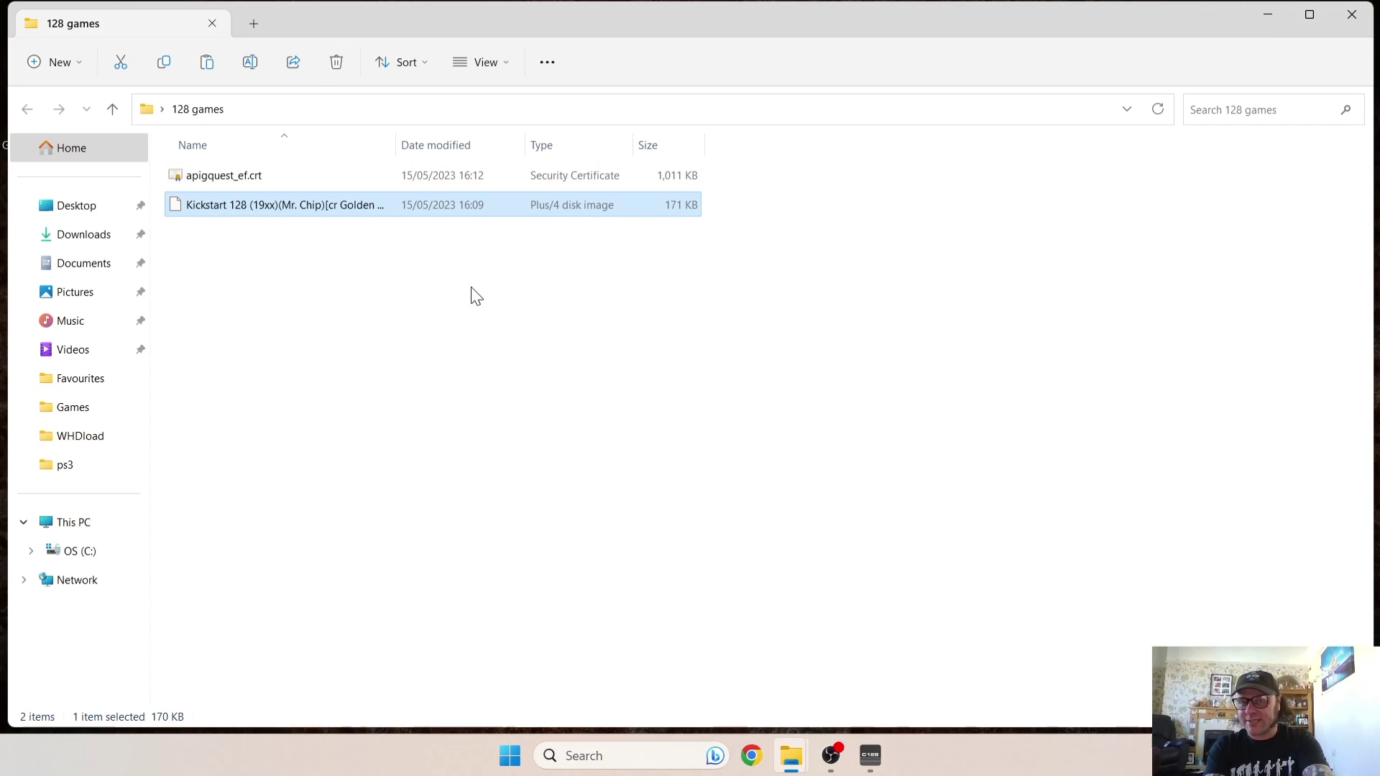
{"action": "left_click", "coordinate": [1351, 14]}
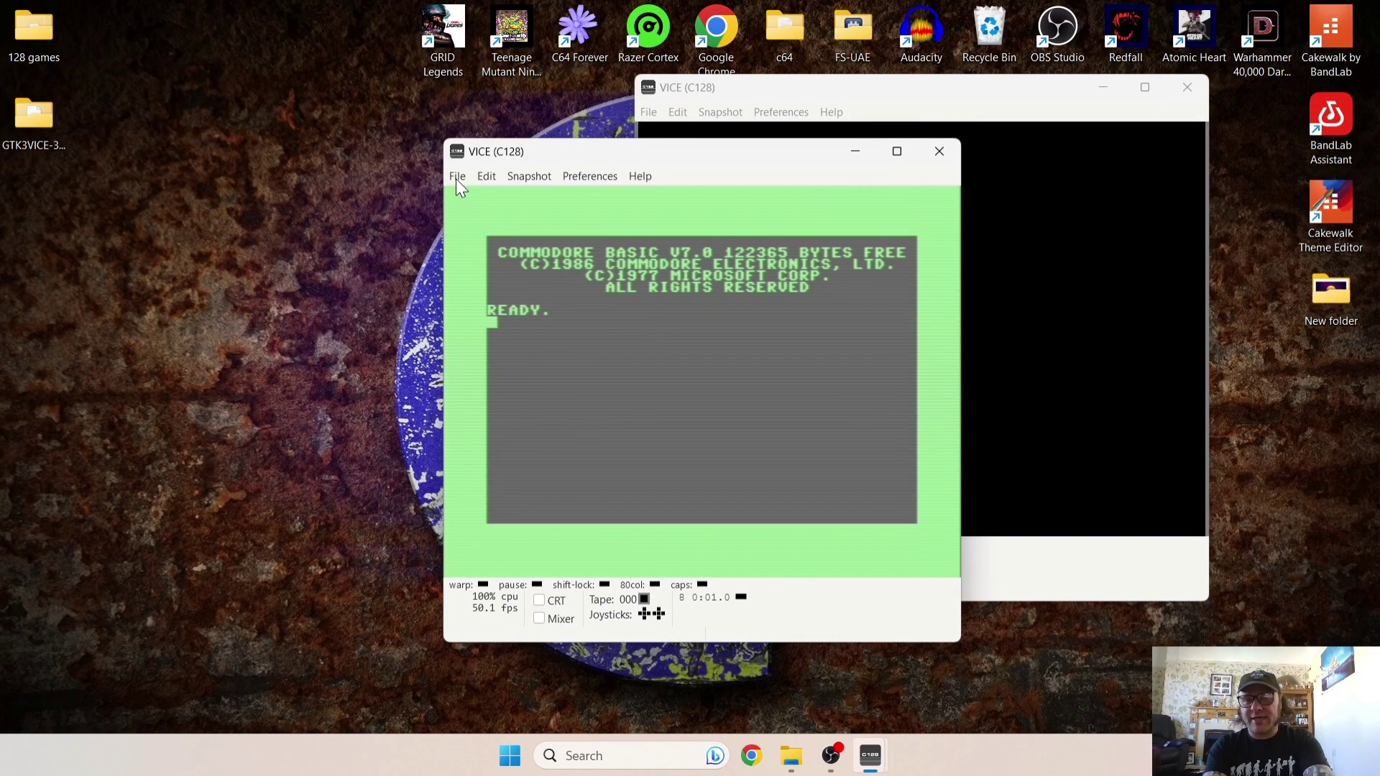
{"action": "left_click", "coordinate": [458, 177]}
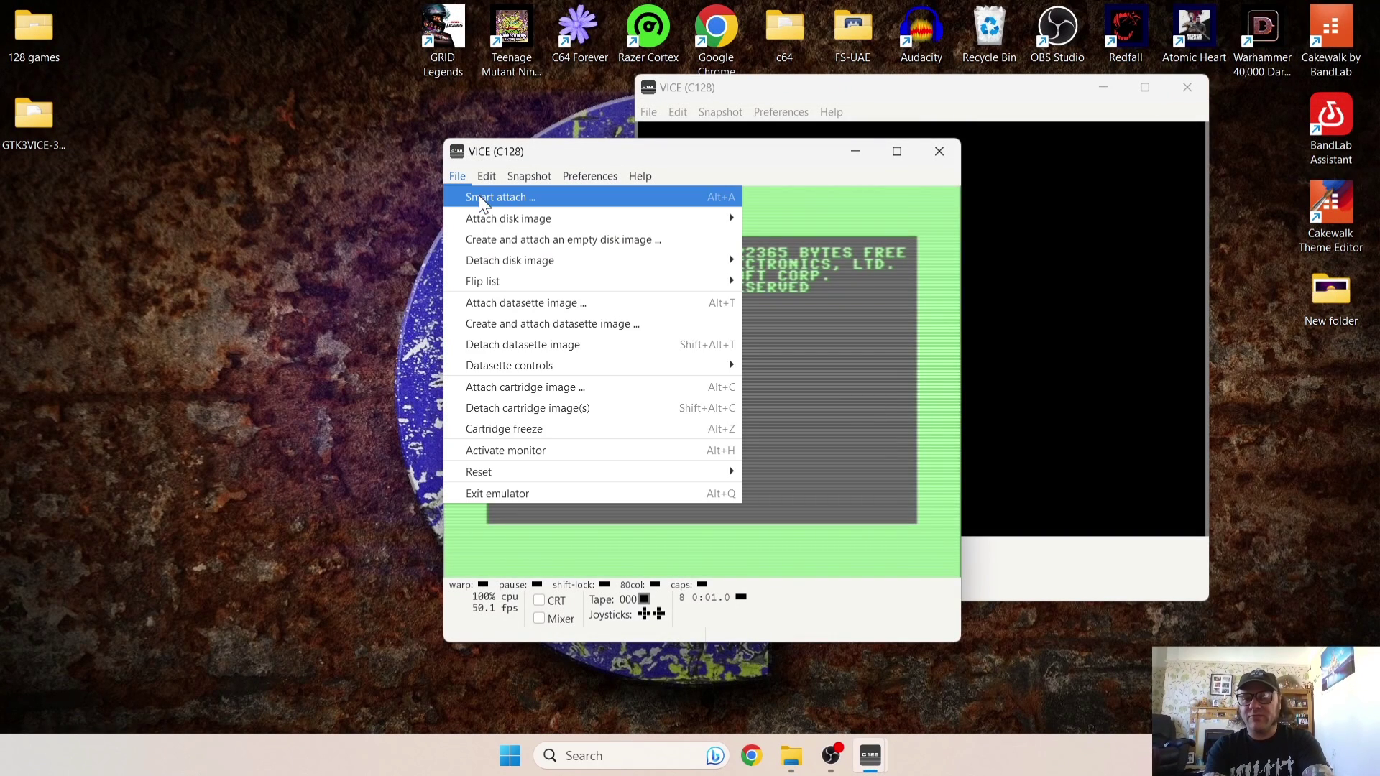
{"action": "left_click", "coordinate": [480, 197]}
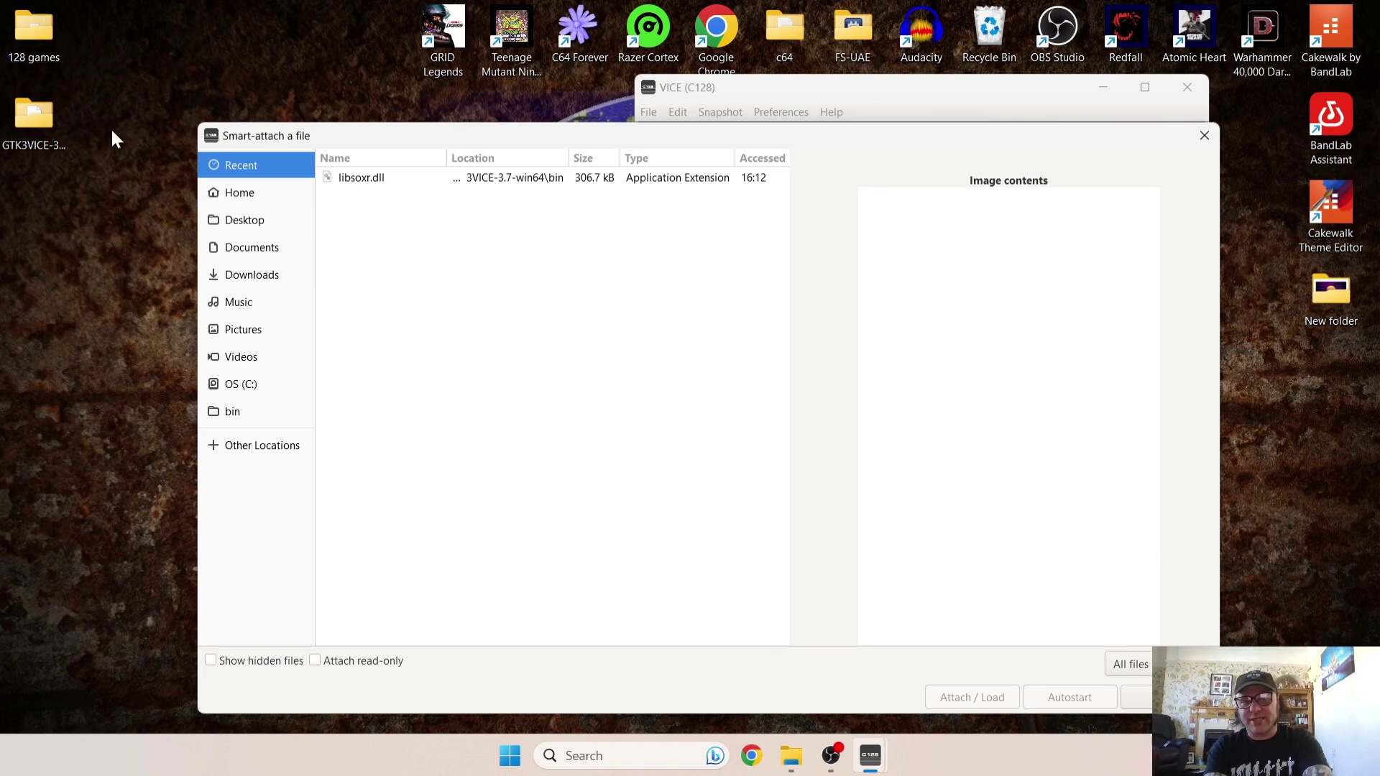
{"action": "left_click", "coordinate": [248, 217]}
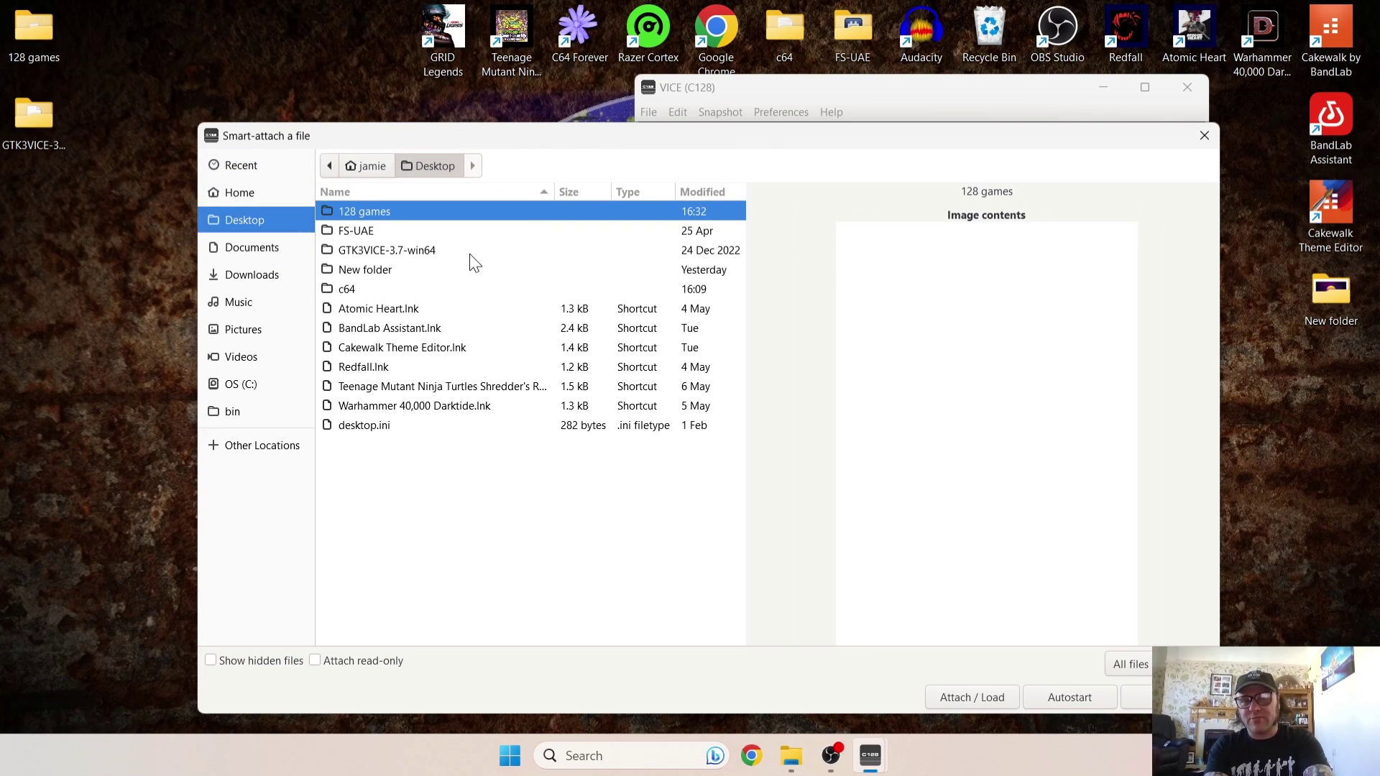
{"action": "double_click", "coordinate": [403, 211]}
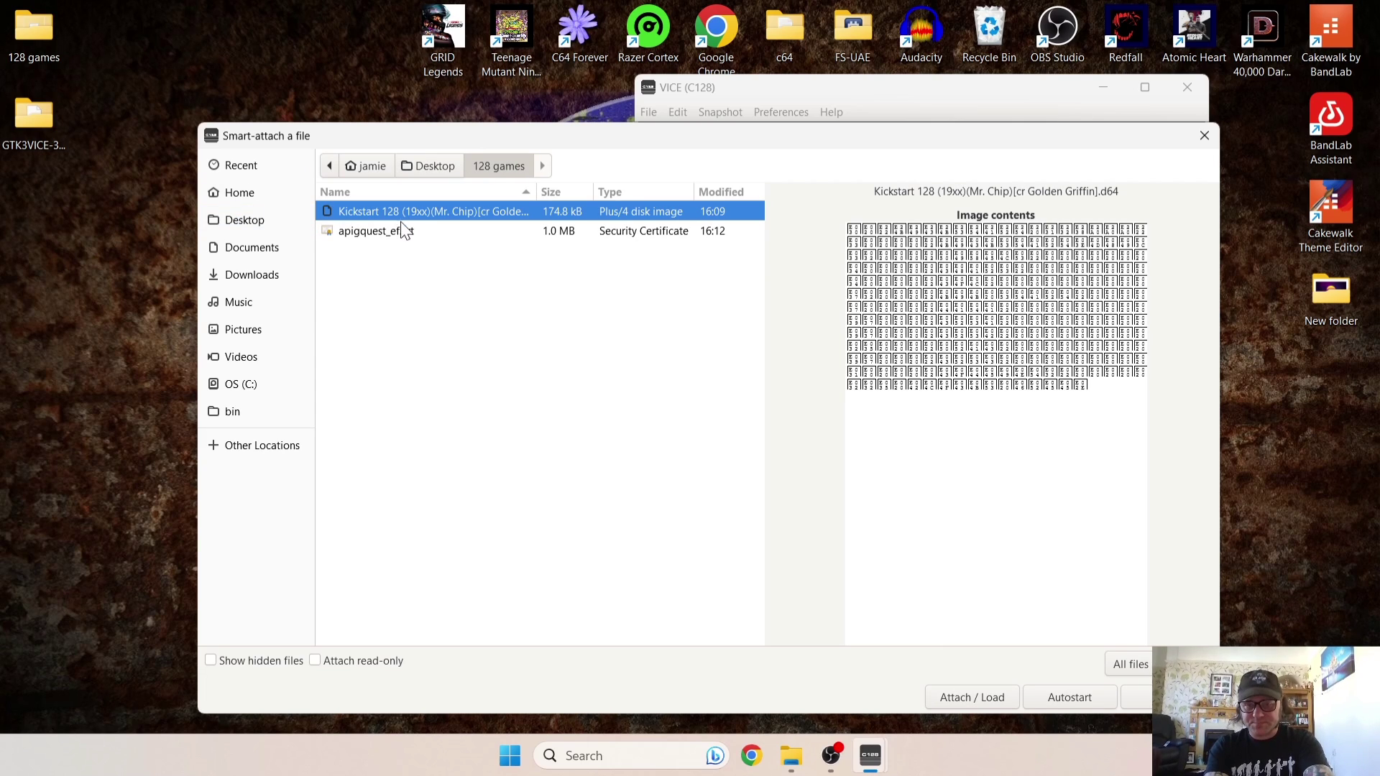
{"action": "left_click", "coordinate": [399, 230]}
{"action": "left_click", "coordinate": [406, 214]}
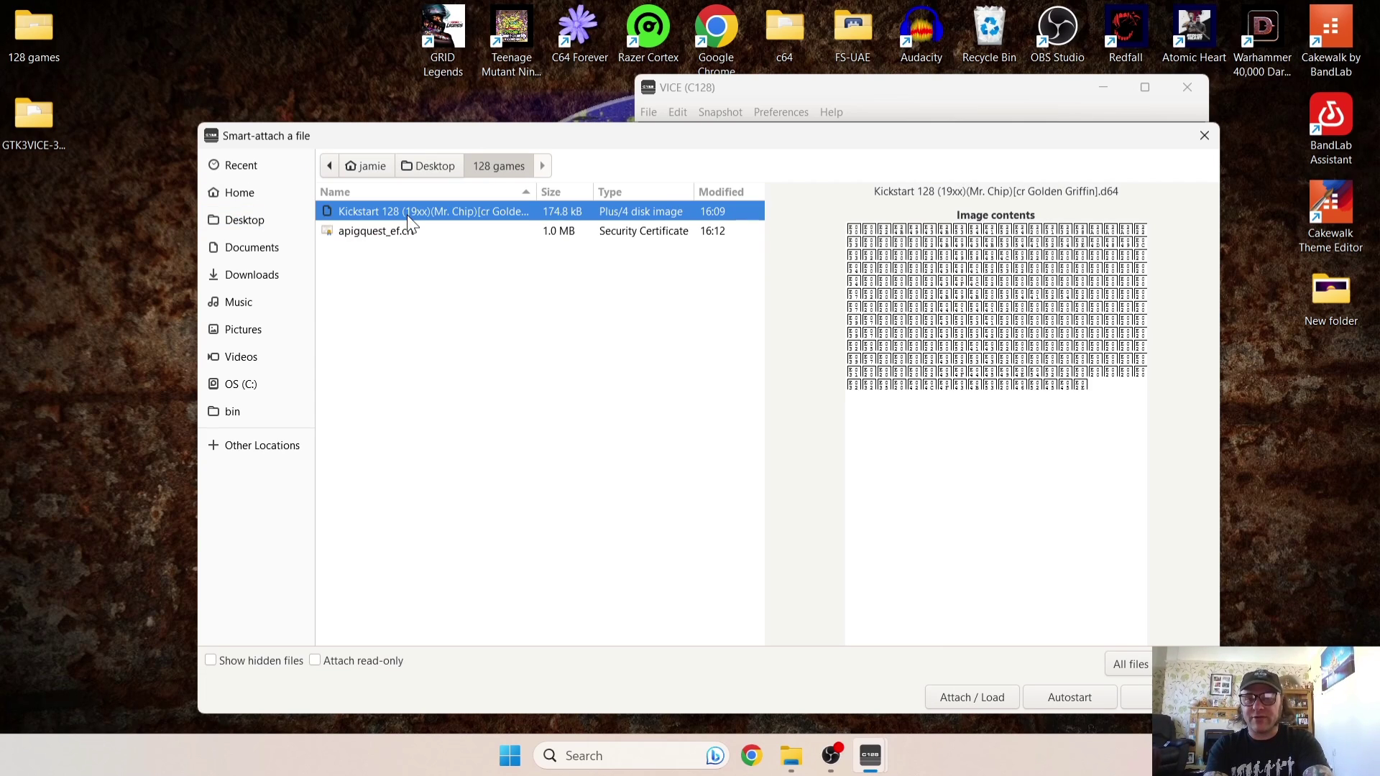
{"action": "left_click", "coordinate": [986, 697]}
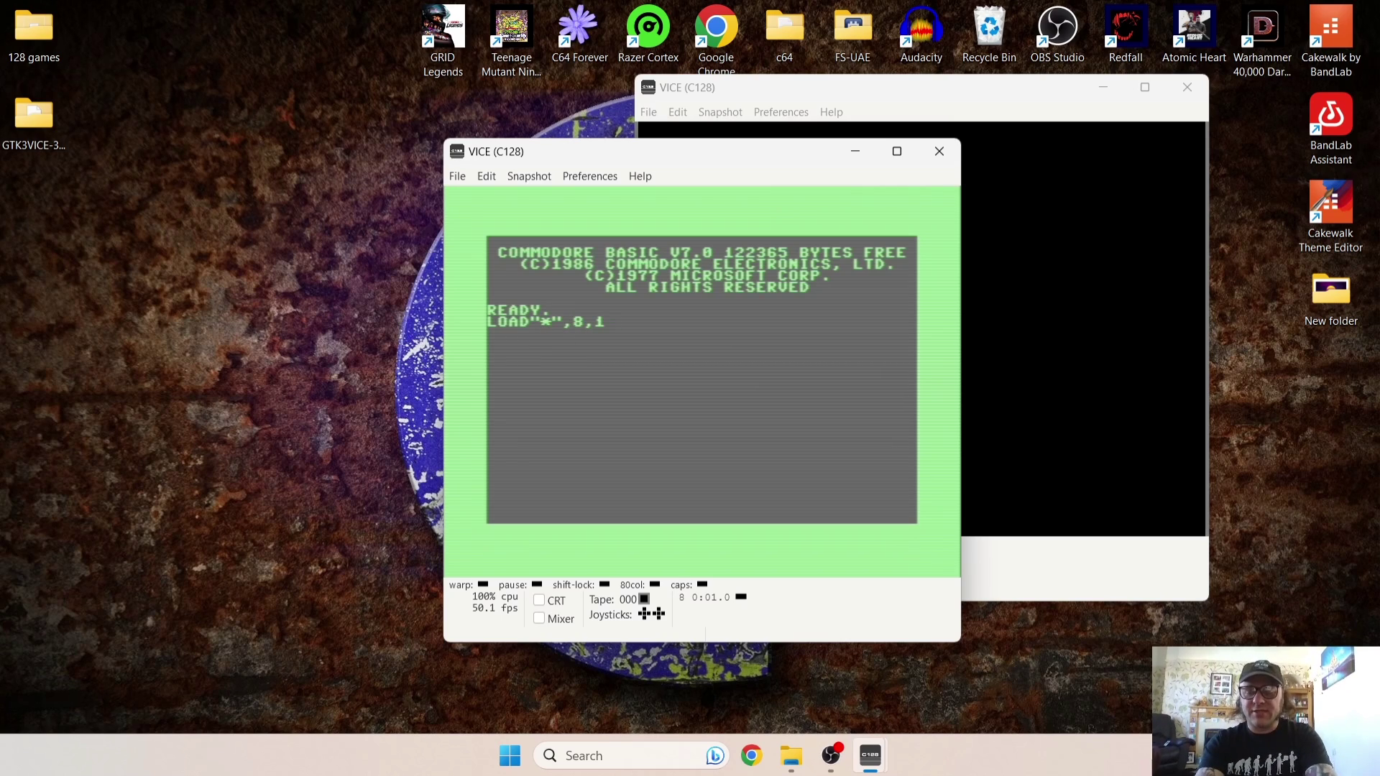
- Load the game from the attached disk with LOAD"*",8,1 and run it
{"action": "key", "text": "Return"}
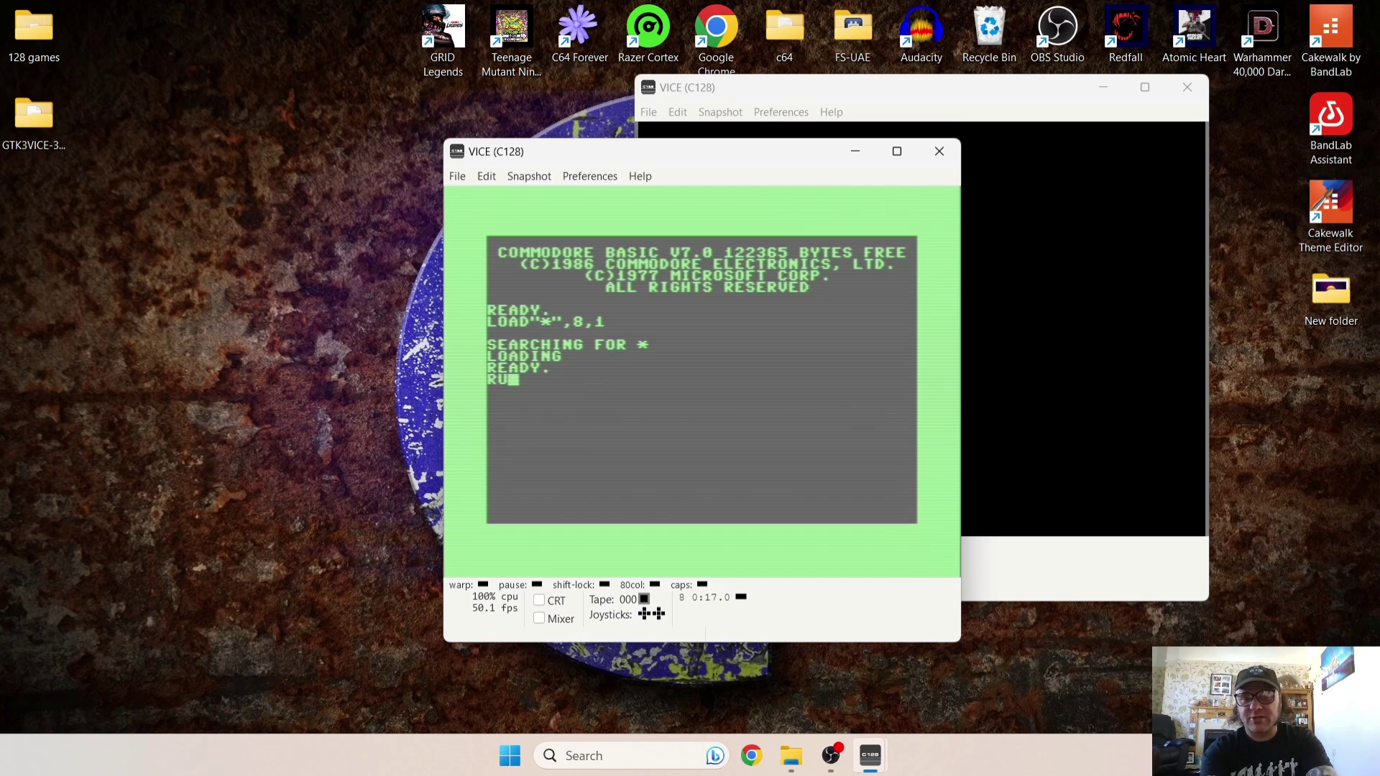
{"action": "key", "text": "Return"}
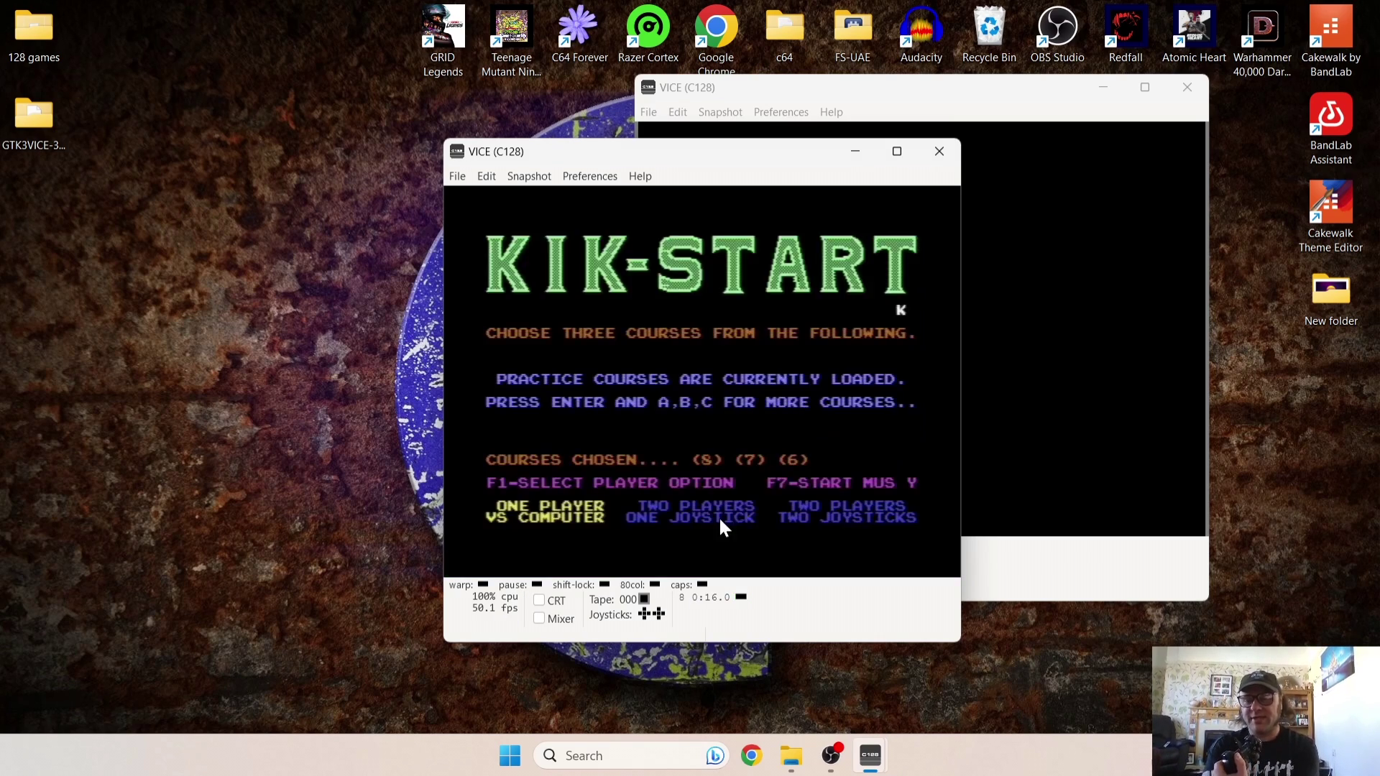
- Configure Joystick #1 to use Controller (XBOX 360 For Windows) and close the settings
{"action": "left_click", "coordinate": [645, 618]}
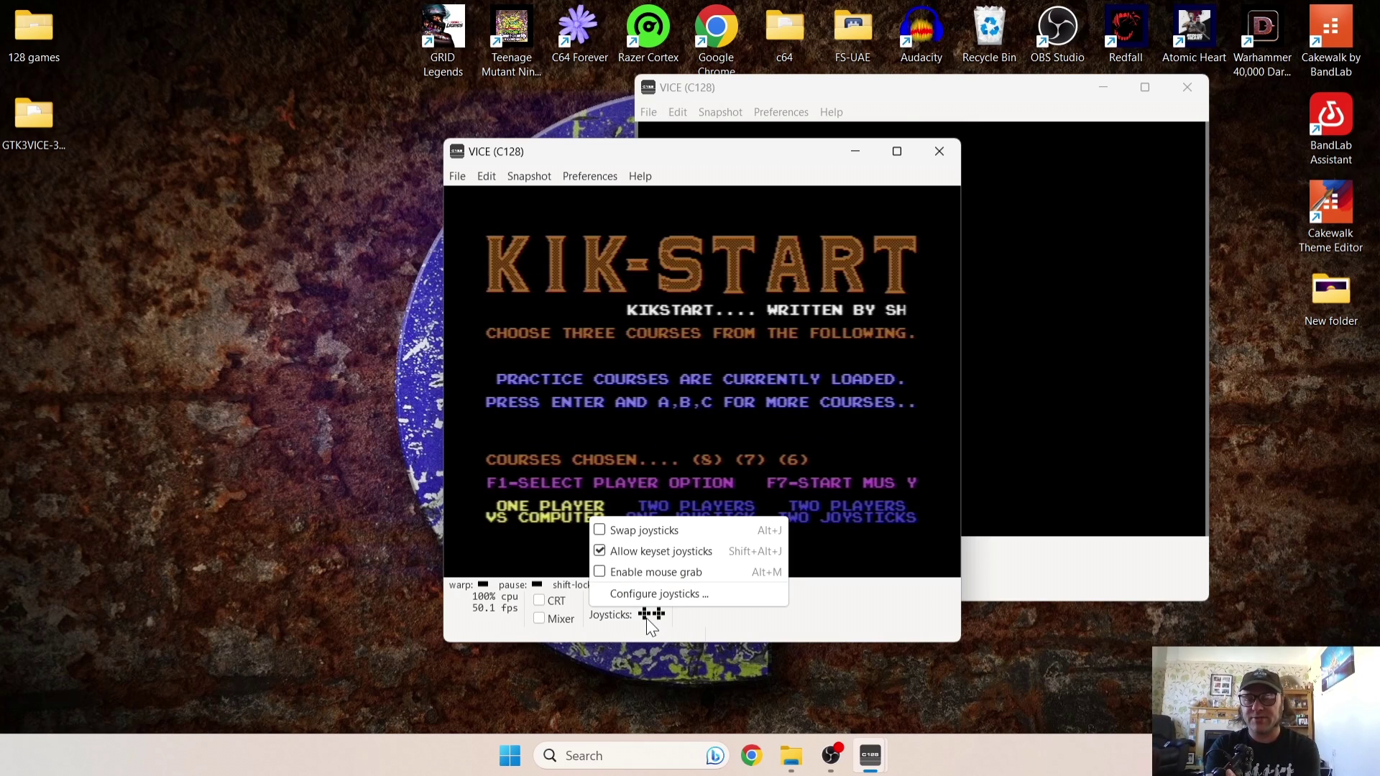
{"action": "left_click", "coordinate": [661, 594]}
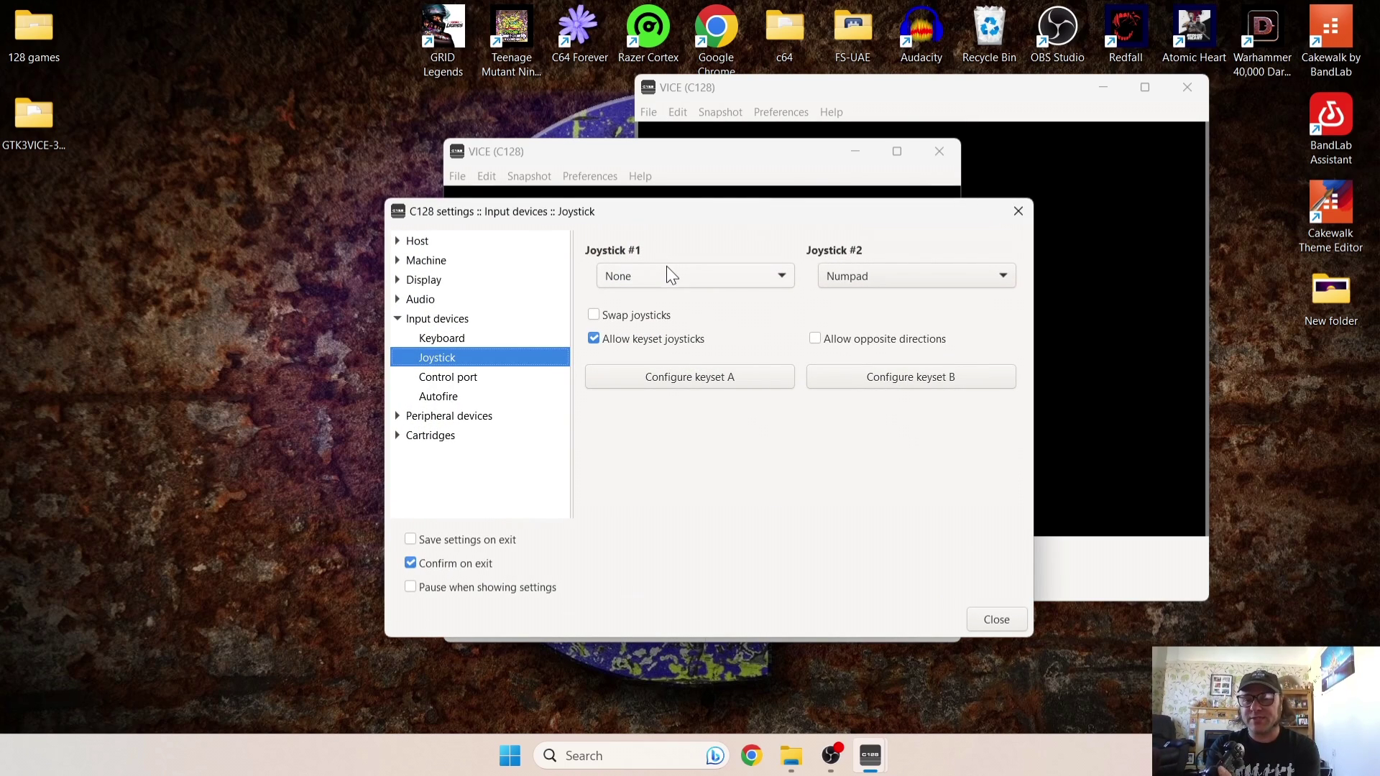
{"action": "left_click", "coordinate": [666, 273]}
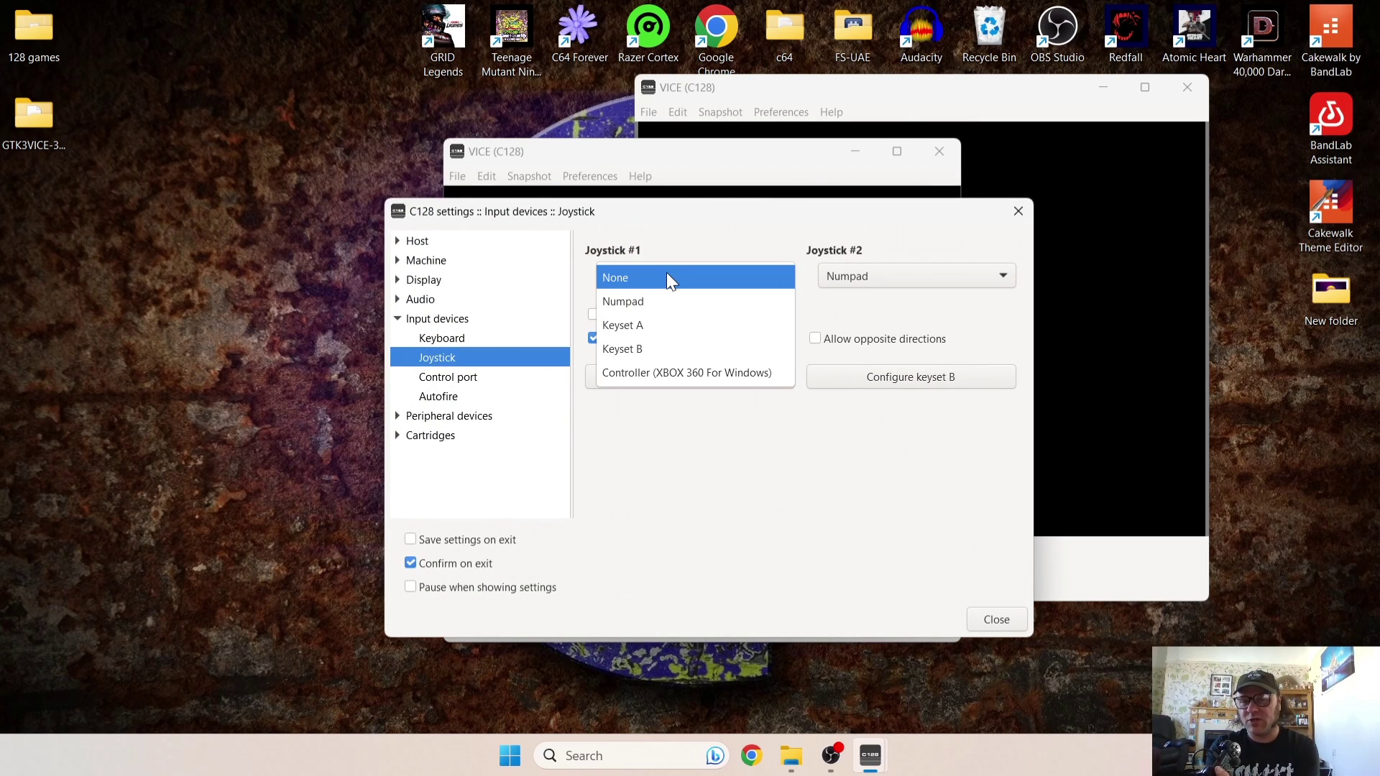
{"action": "left_click", "coordinate": [697, 373]}
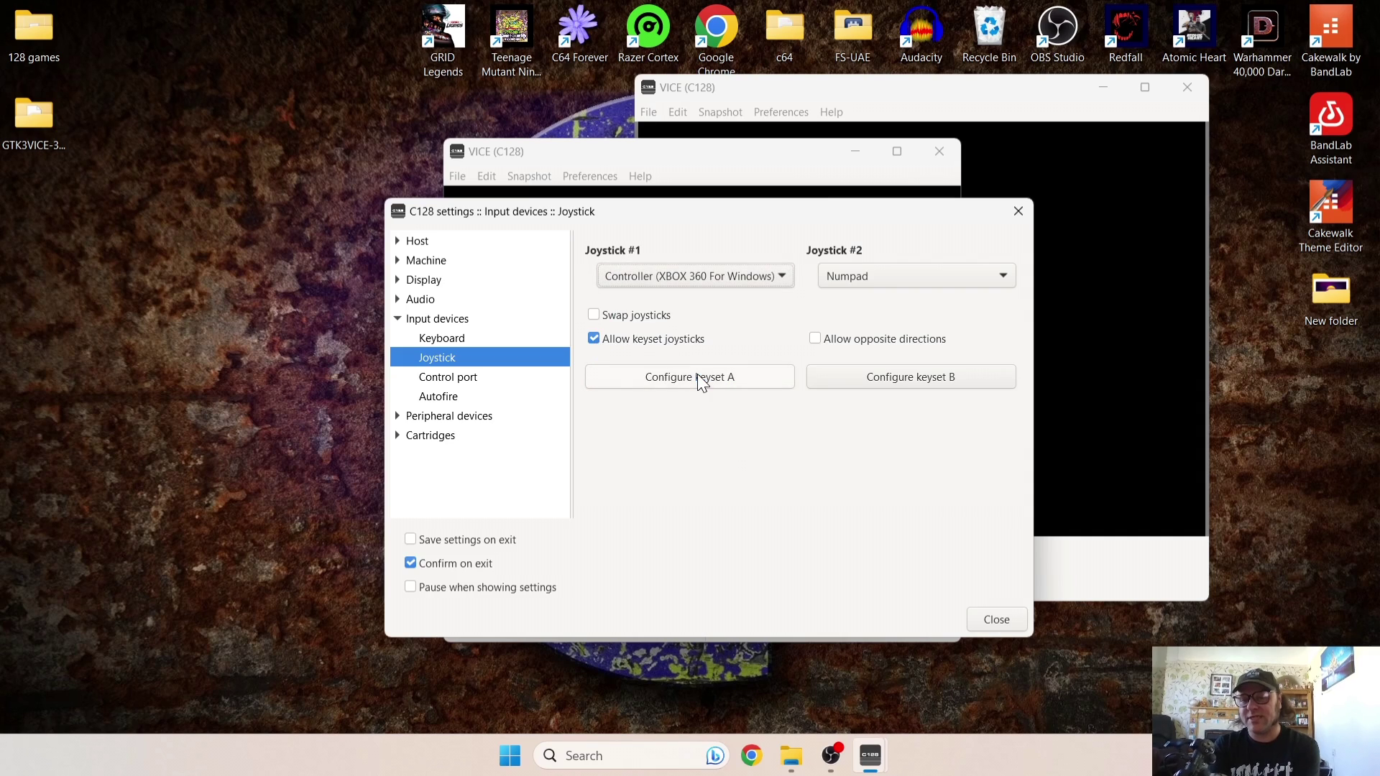
{"action": "left_click", "coordinate": [997, 618]}
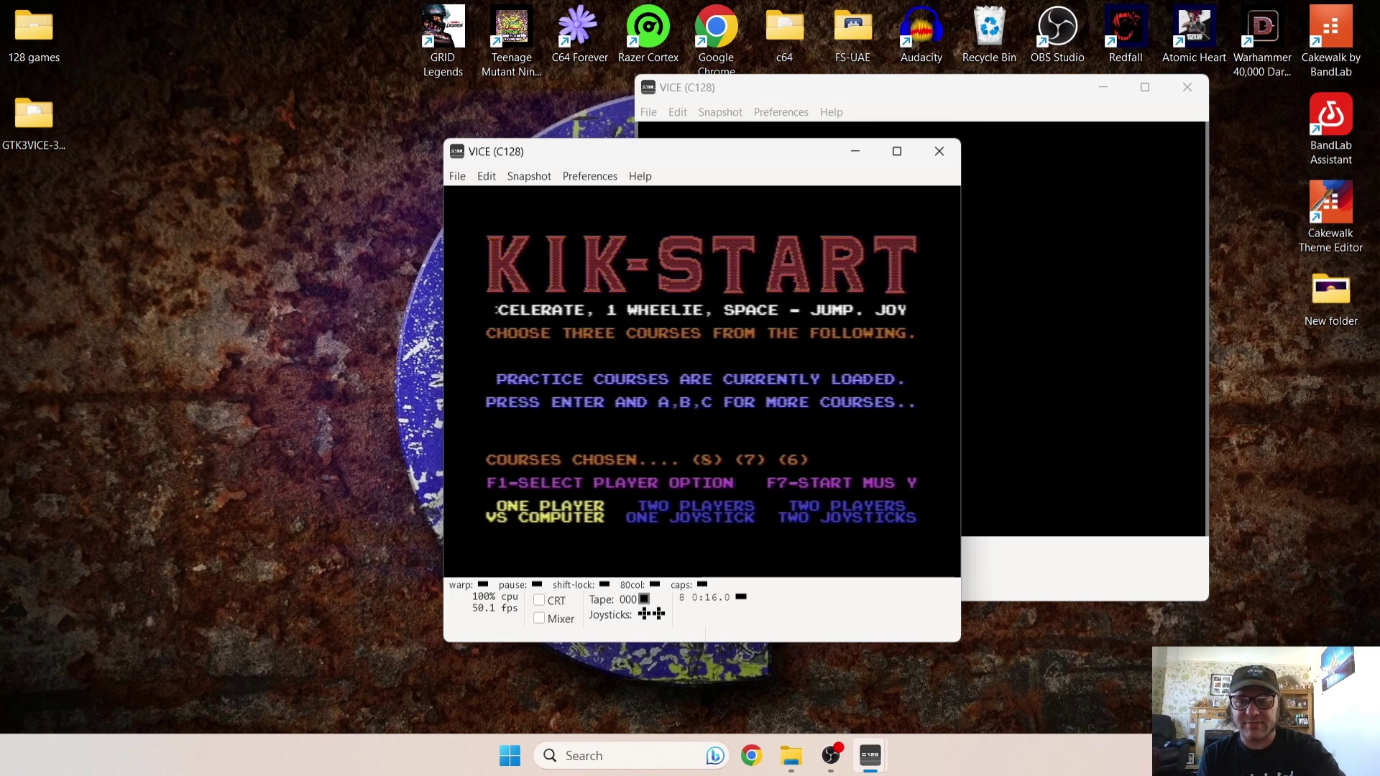
- Start a Kik-Start race against the computer, entering the player's name for Player 1
{"action": "key", "text": "F7"}
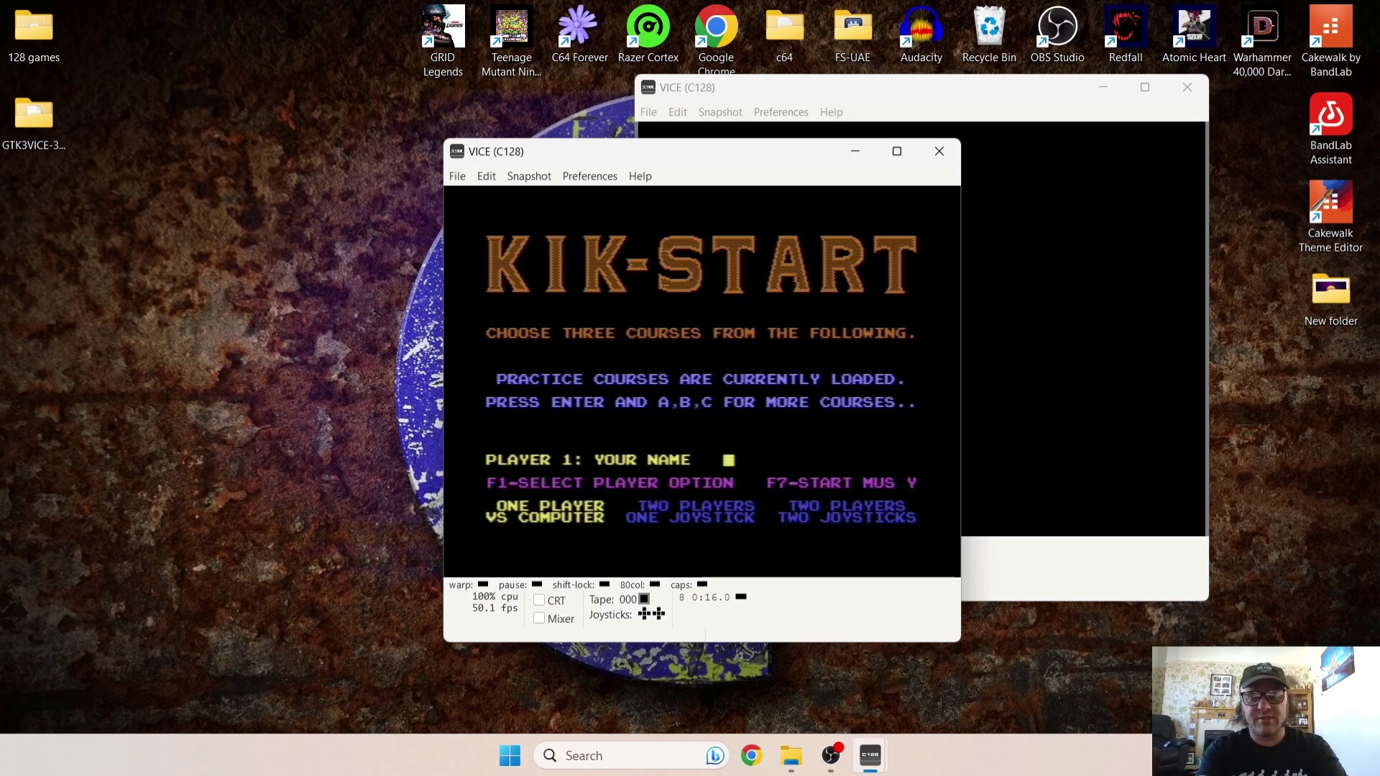
{"action": "type", "text": "JUSTJAMIE"}
{"action": "key", "text": "Return"}
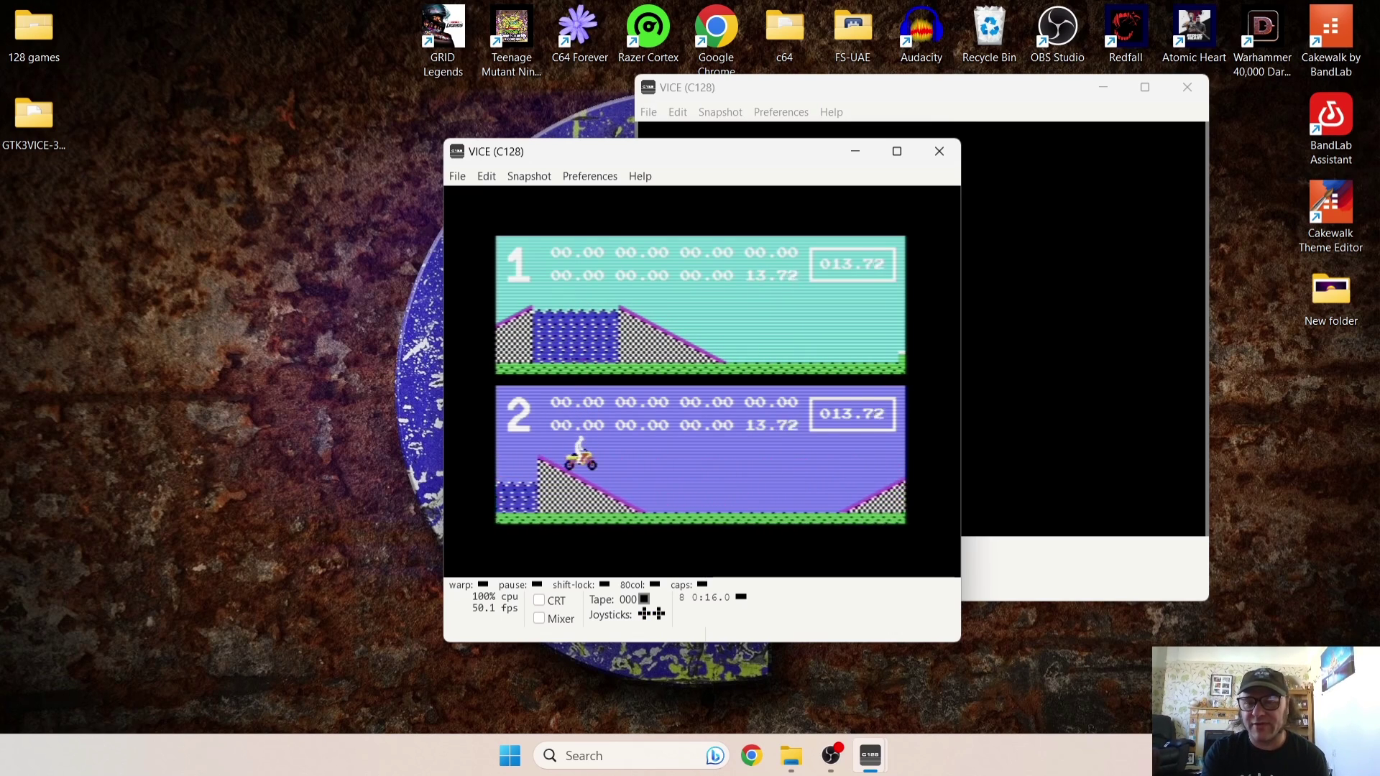
- Switch the emulator to full screen and back to windowed mode
{"action": "key", "text": "alt+d"}
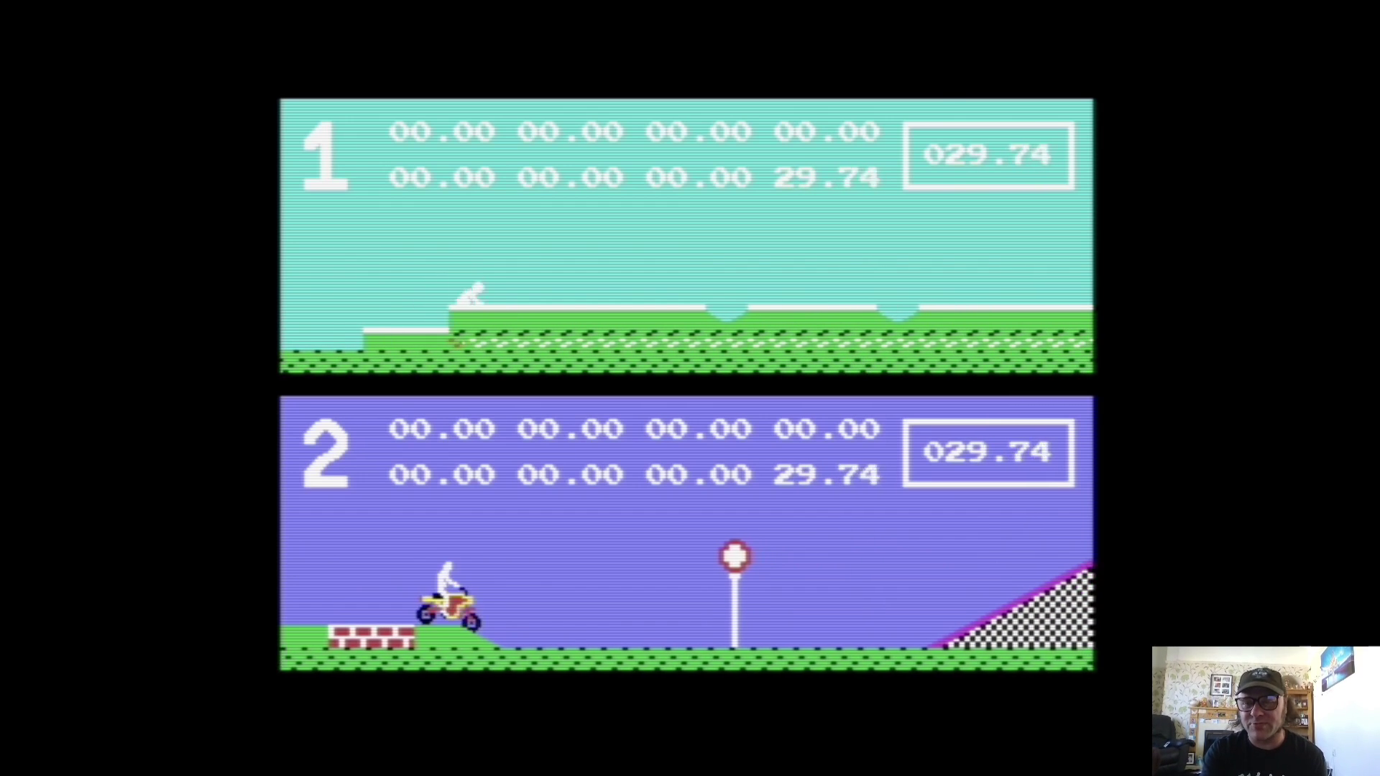
{"action": "key", "text": "alt+d"}
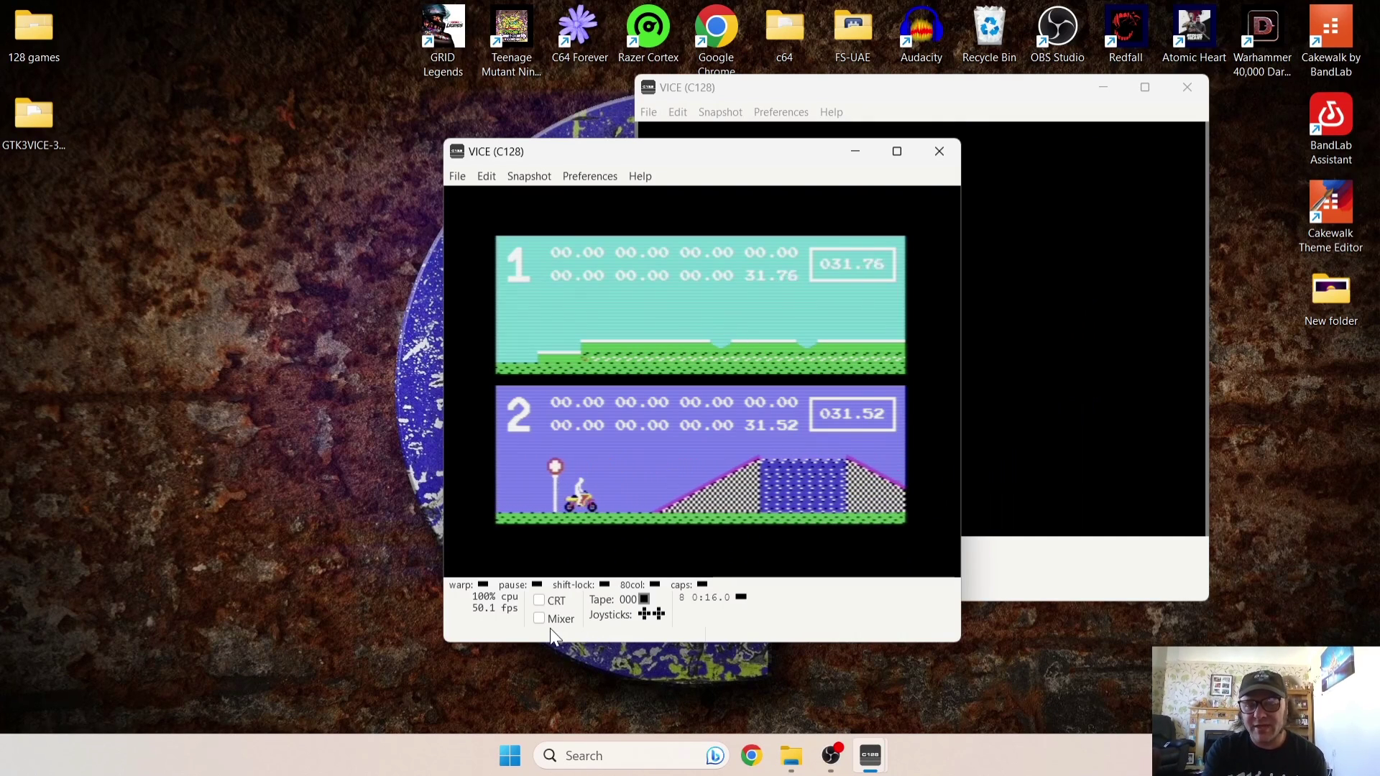
- Show the CRT settings and set brightness to 115.7%, saturation to 196.2%, gamma to 3.80 and scanline shade to 90.6%
{"action": "left_click", "coordinate": [551, 604]}
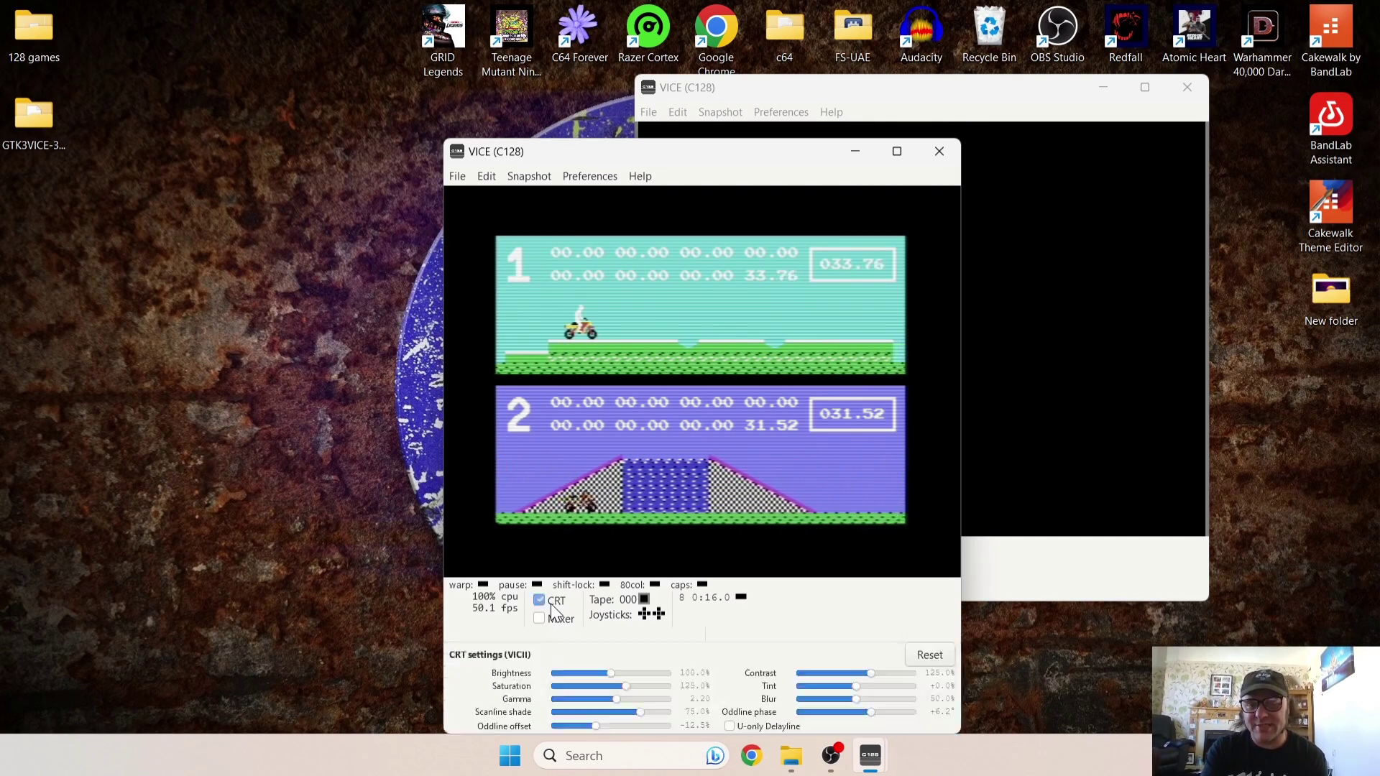
{"action": "left_click_drag", "start_coordinate": [726, 151], "coordinate": [697, 51]}
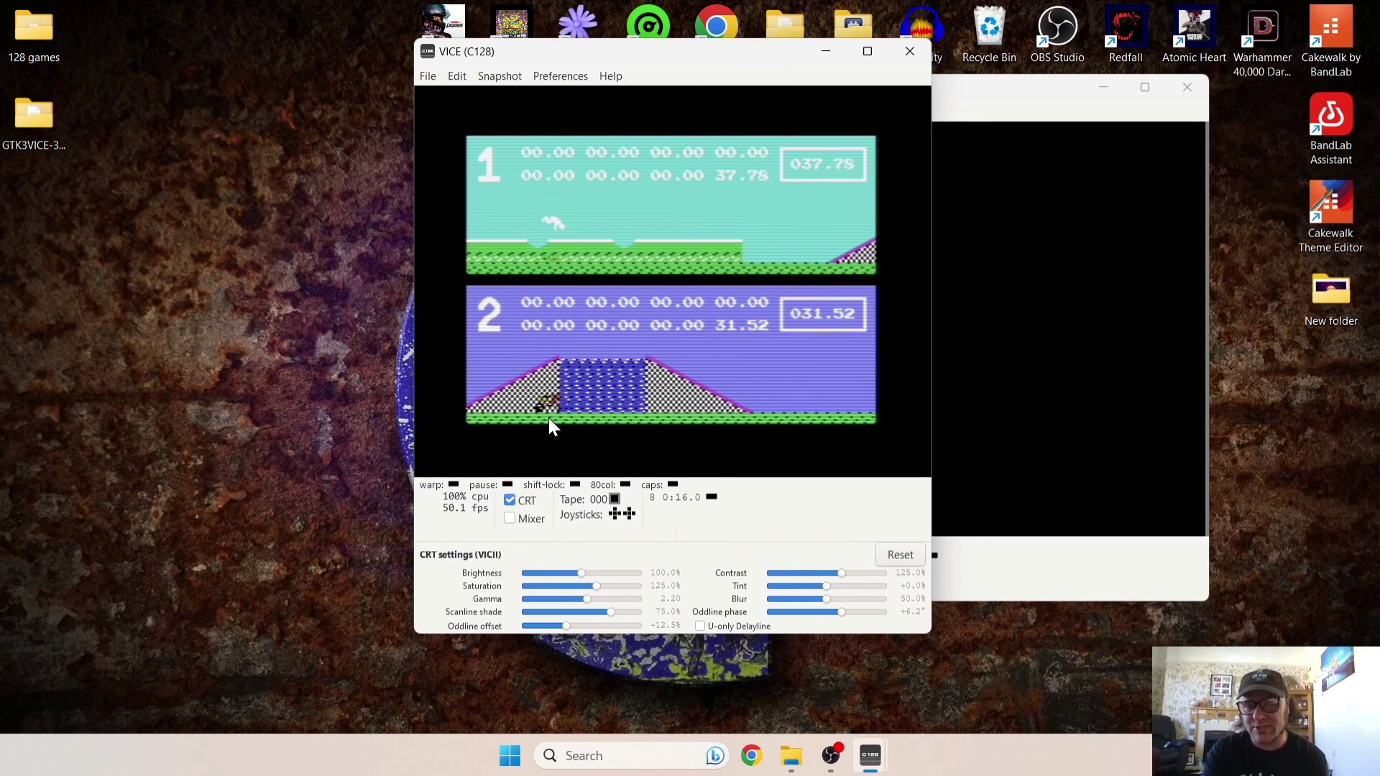
{"action": "left_click_drag", "start_coordinate": [580, 572], "coordinate": [648, 584]}
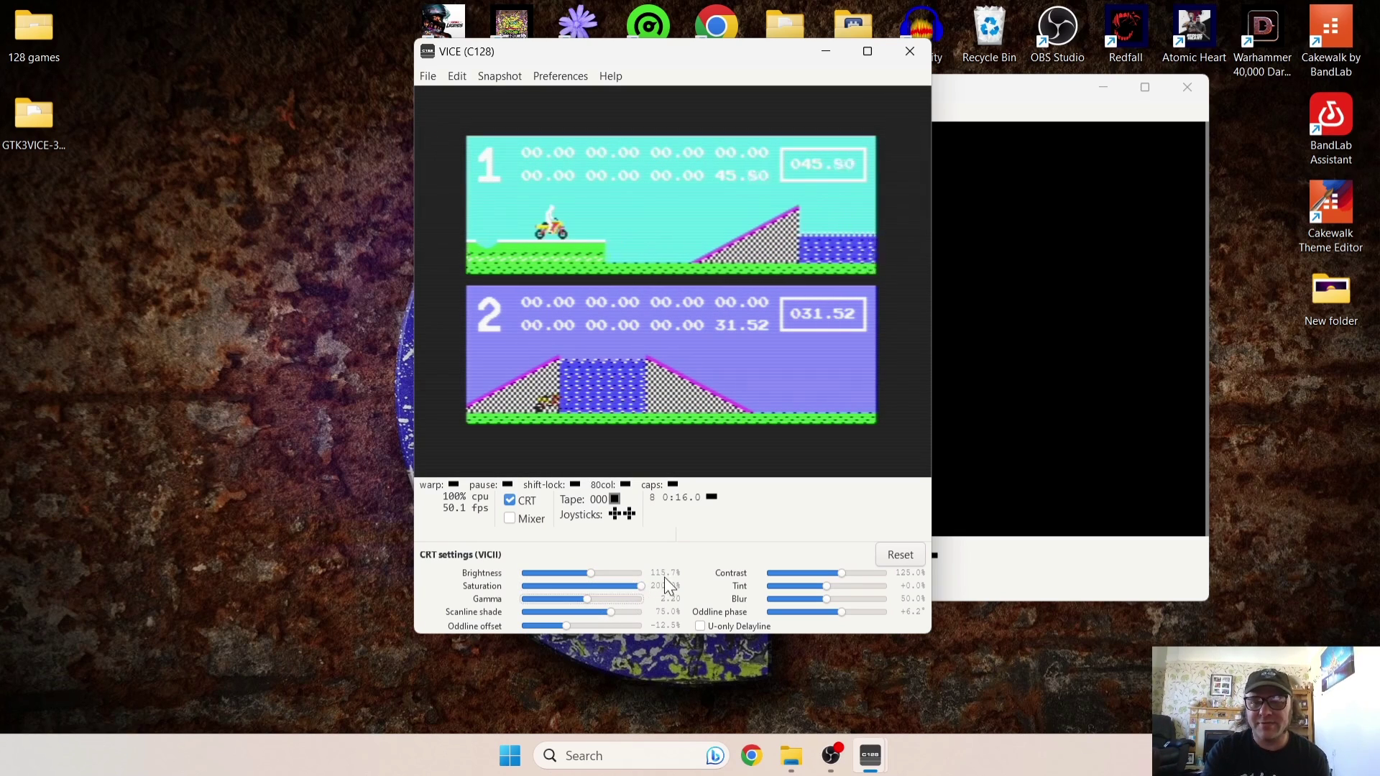
{"action": "left_click", "coordinate": [635, 585]}
{"action": "left_click", "coordinate": [632, 598]}
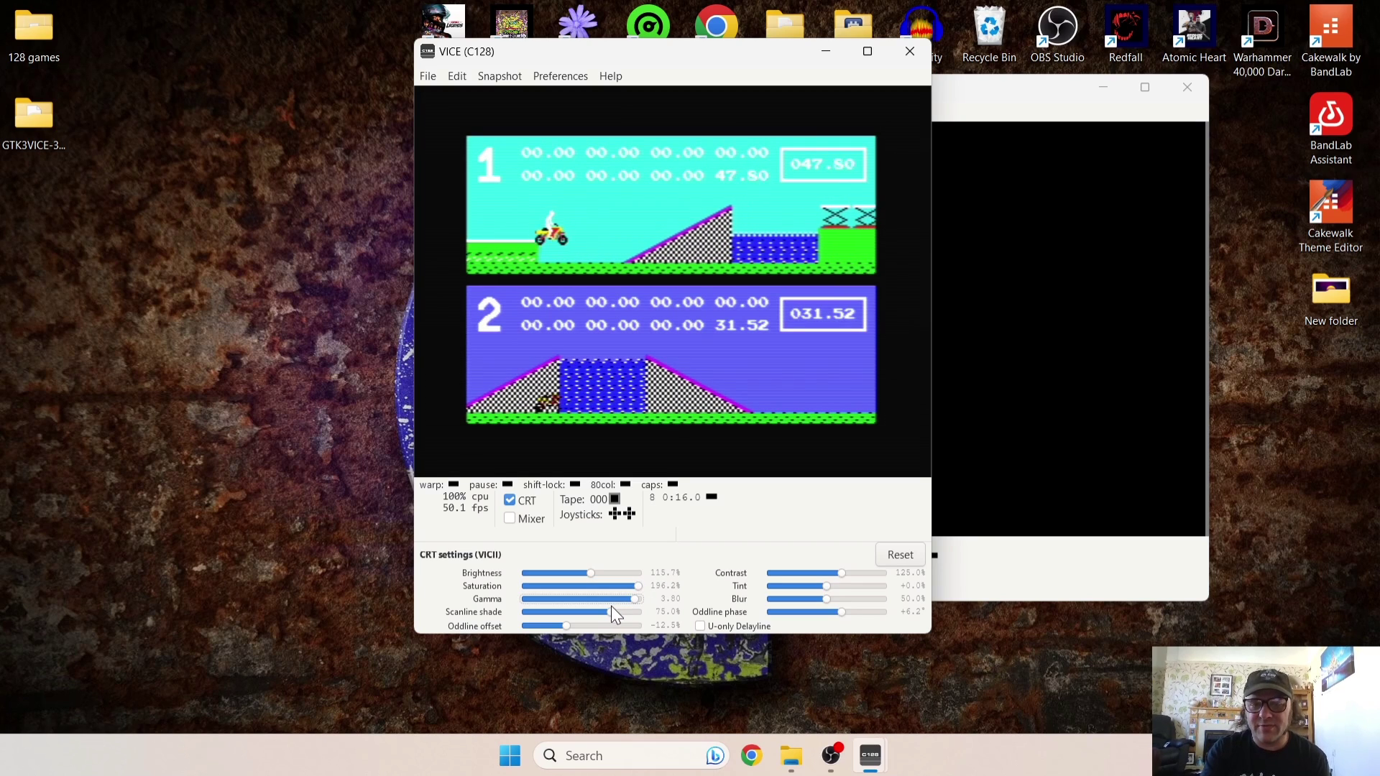
{"action": "left_click", "coordinate": [570, 611]}
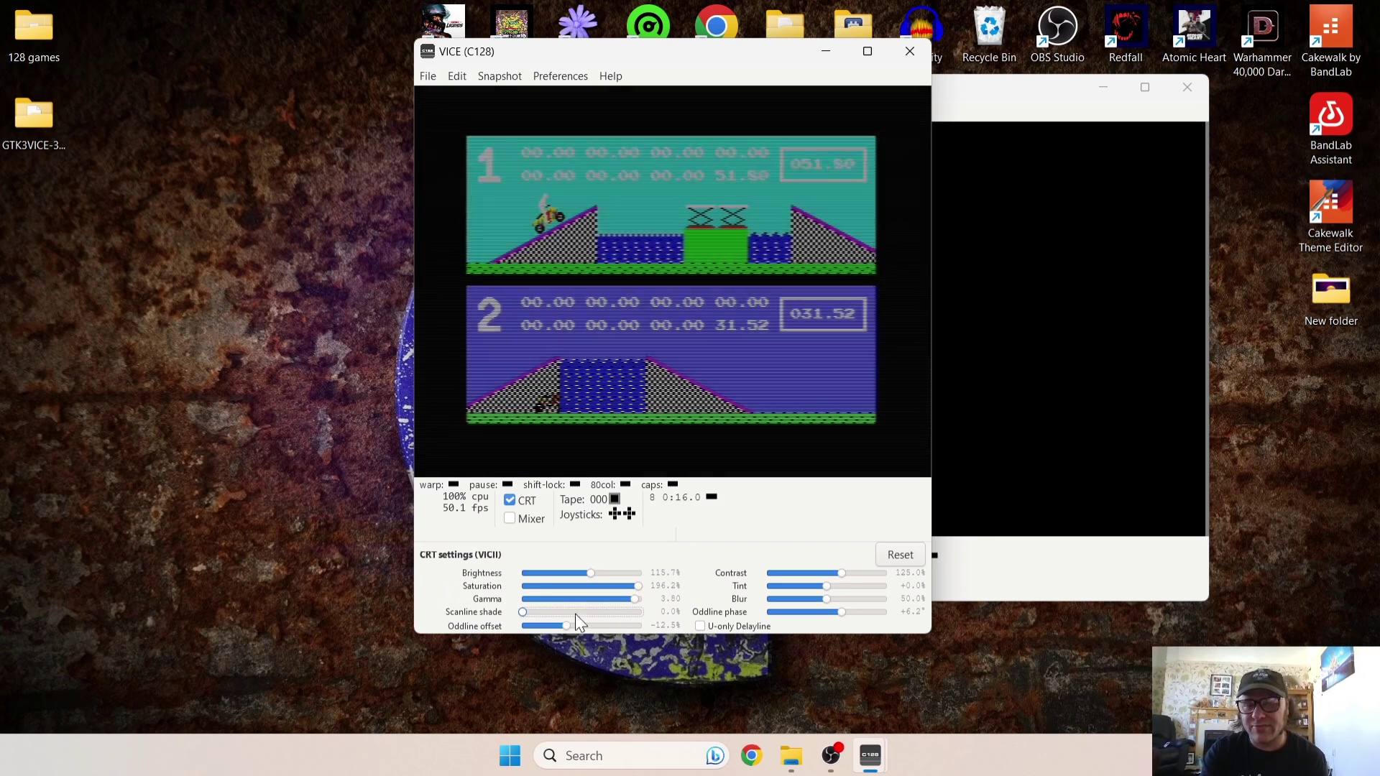
{"action": "left_click_drag", "start_coordinate": [578, 612], "coordinate": [630, 610]}
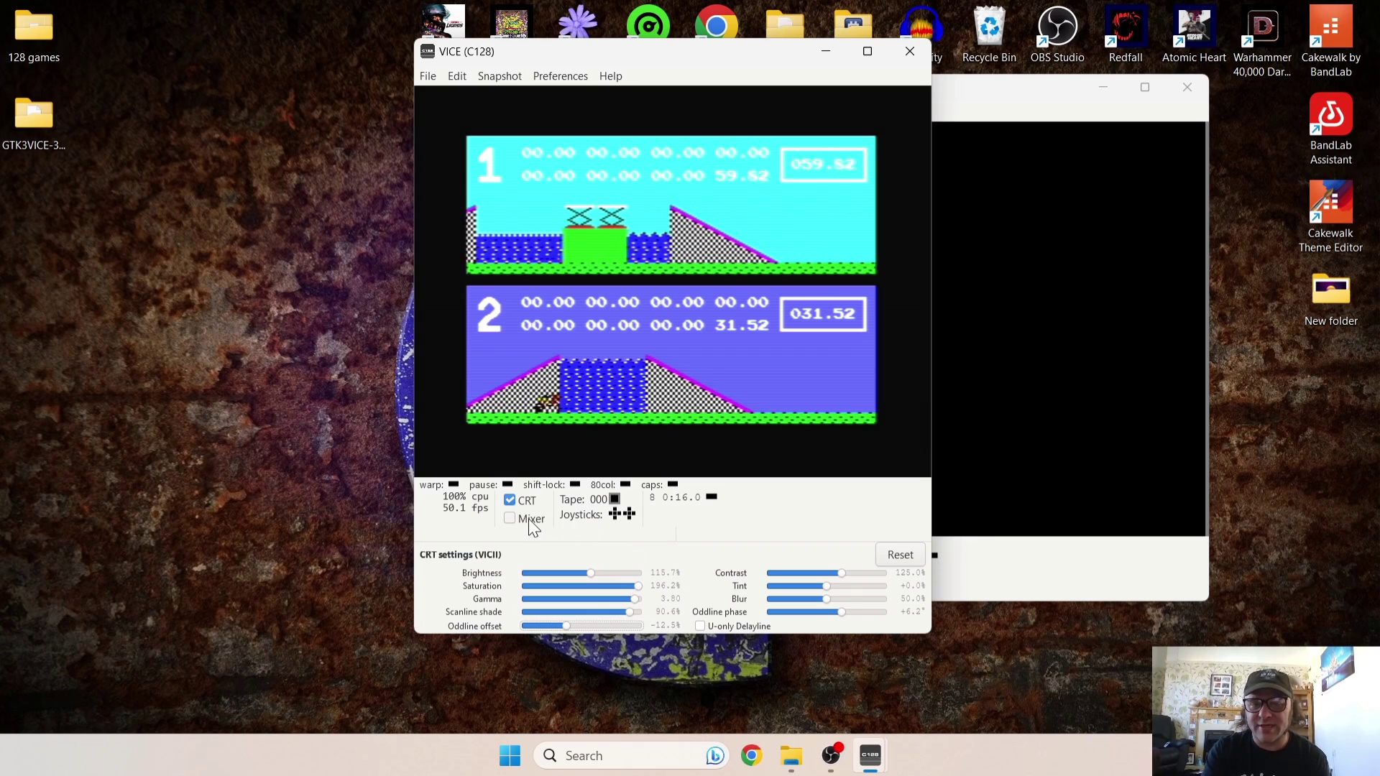
- Show the mixer settings, set ReSID 8580 Passband to 33 and Gain to 100, and reset the CRT settings
{"action": "left_click", "coordinate": [510, 518]}
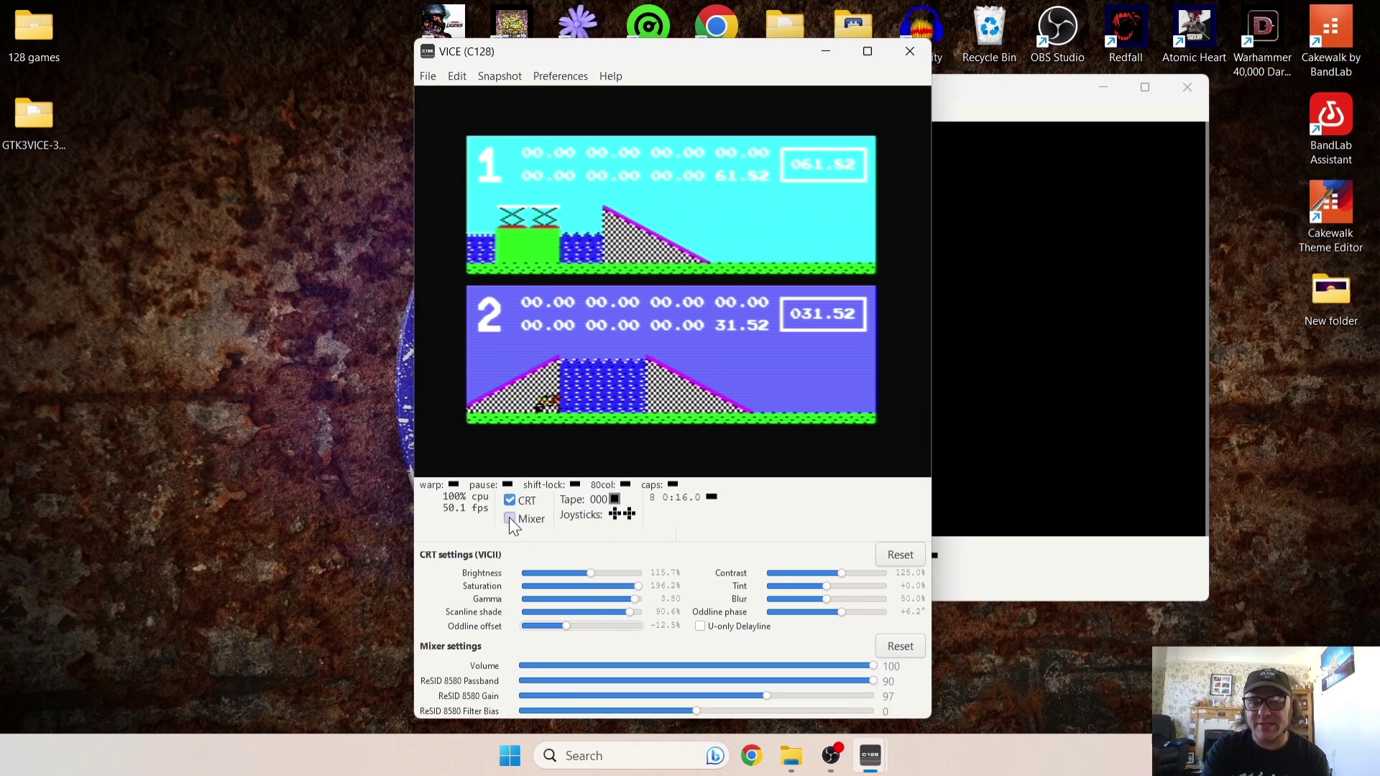
{"action": "left_click_drag", "start_coordinate": [610, 58], "coordinate": [614, 26]}
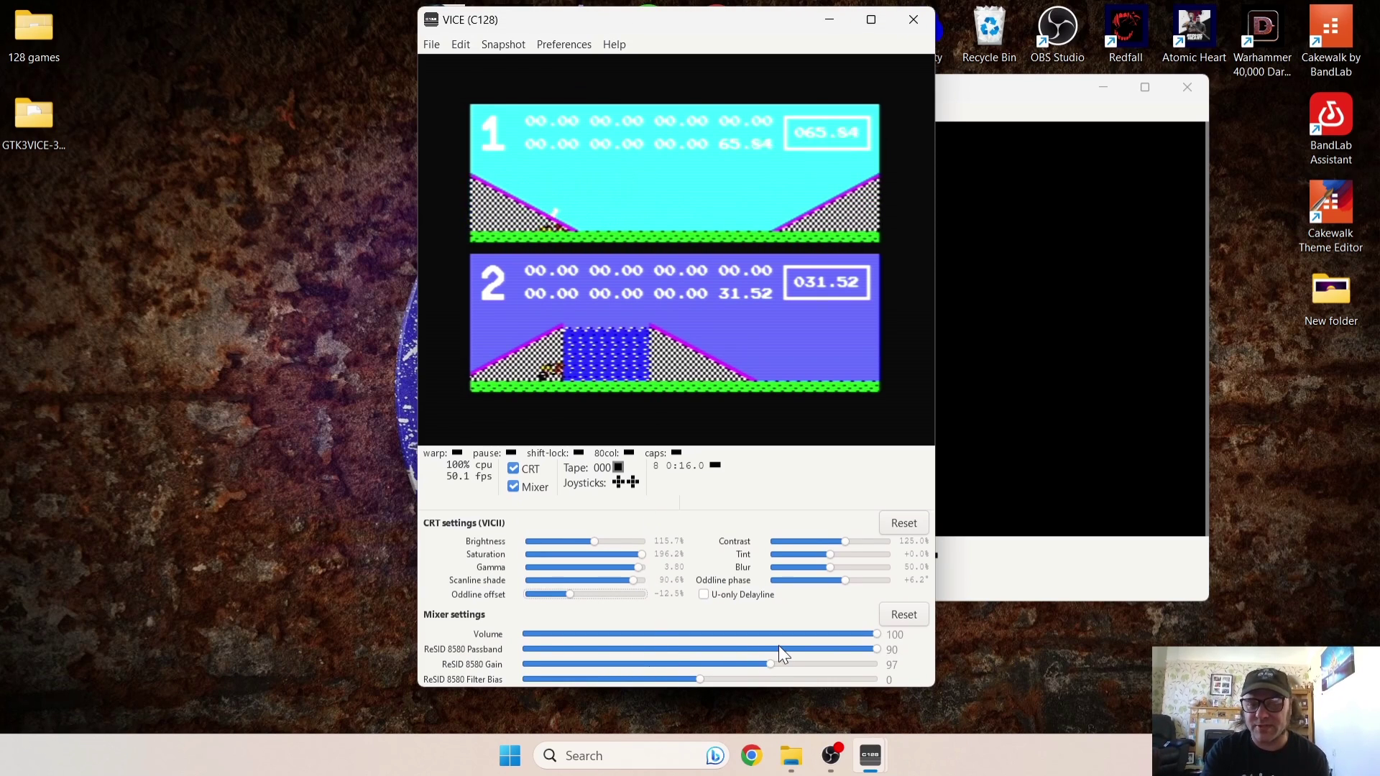
{"action": "left_click_drag", "start_coordinate": [777, 644], "coordinate": [679, 645]}
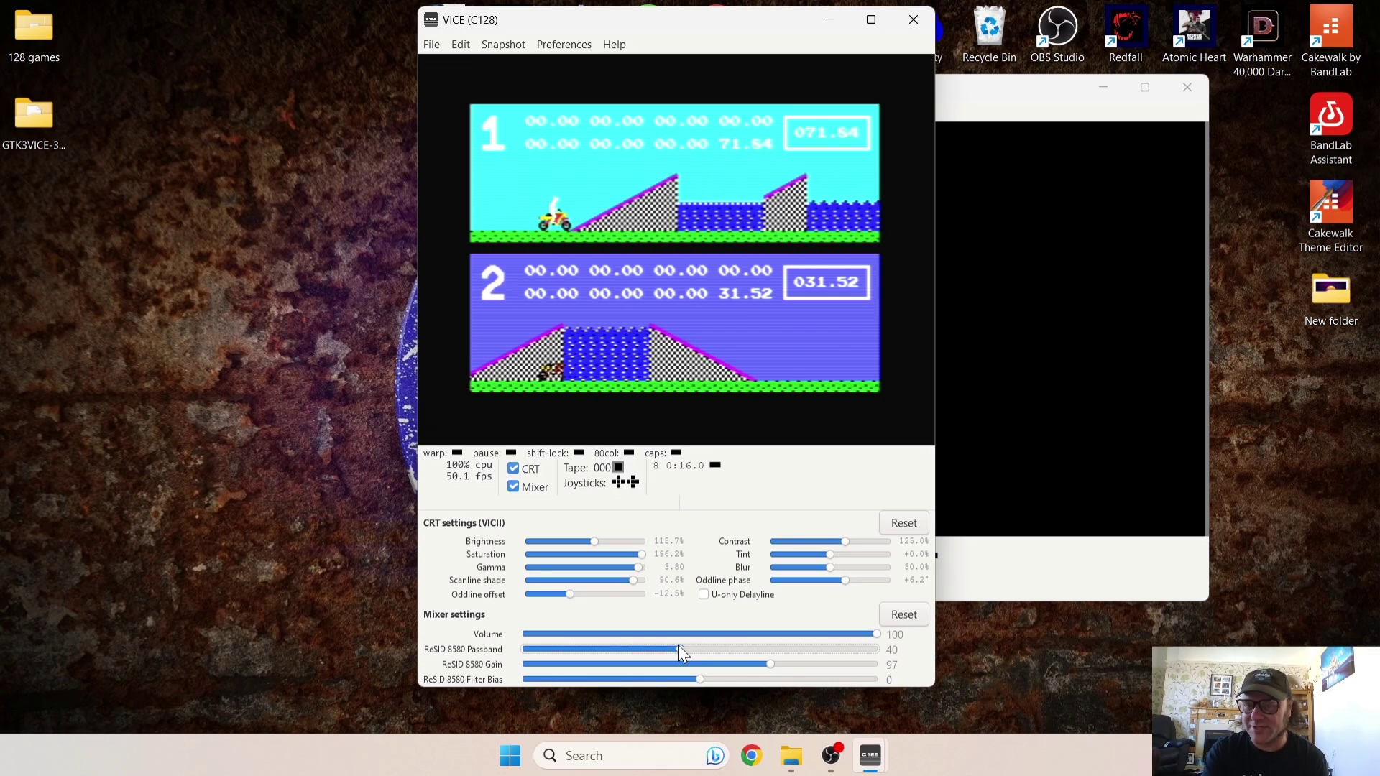
{"action": "left_click_drag", "start_coordinate": [678, 645], "coordinate": [878, 616]}
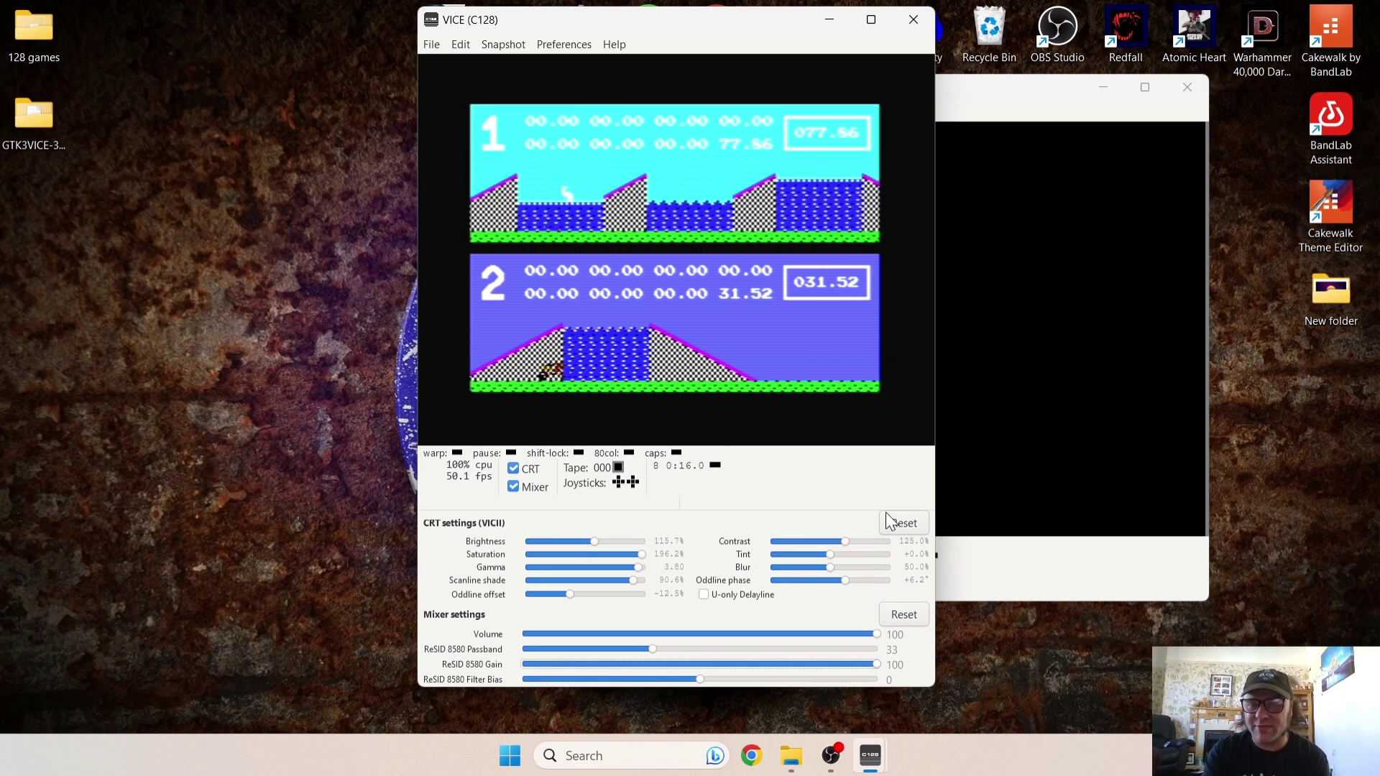
{"action": "left_click", "coordinate": [906, 523]}
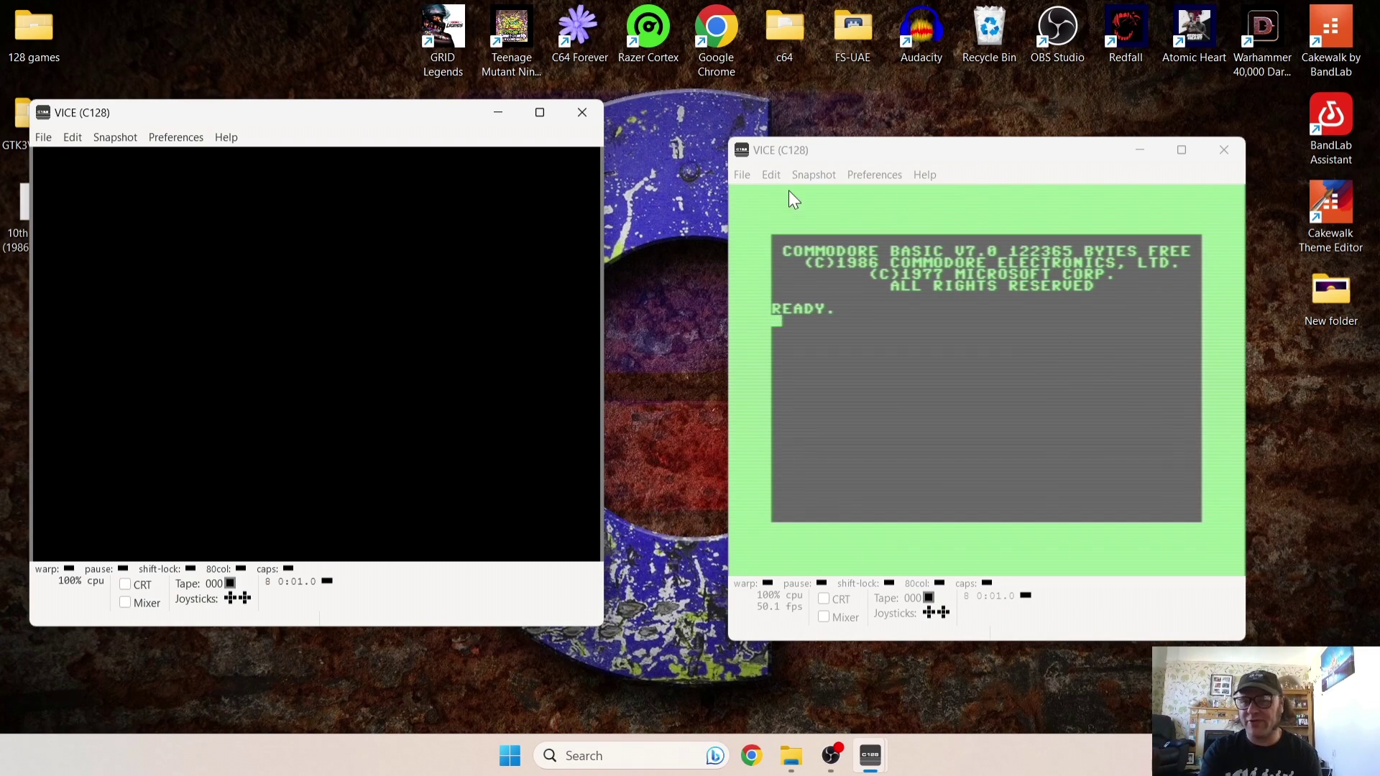
- Attach the datasette image "10th Frame (1986)(Access Software).tap" from the Desktop folder
{"action": "left_click", "coordinate": [746, 181]}
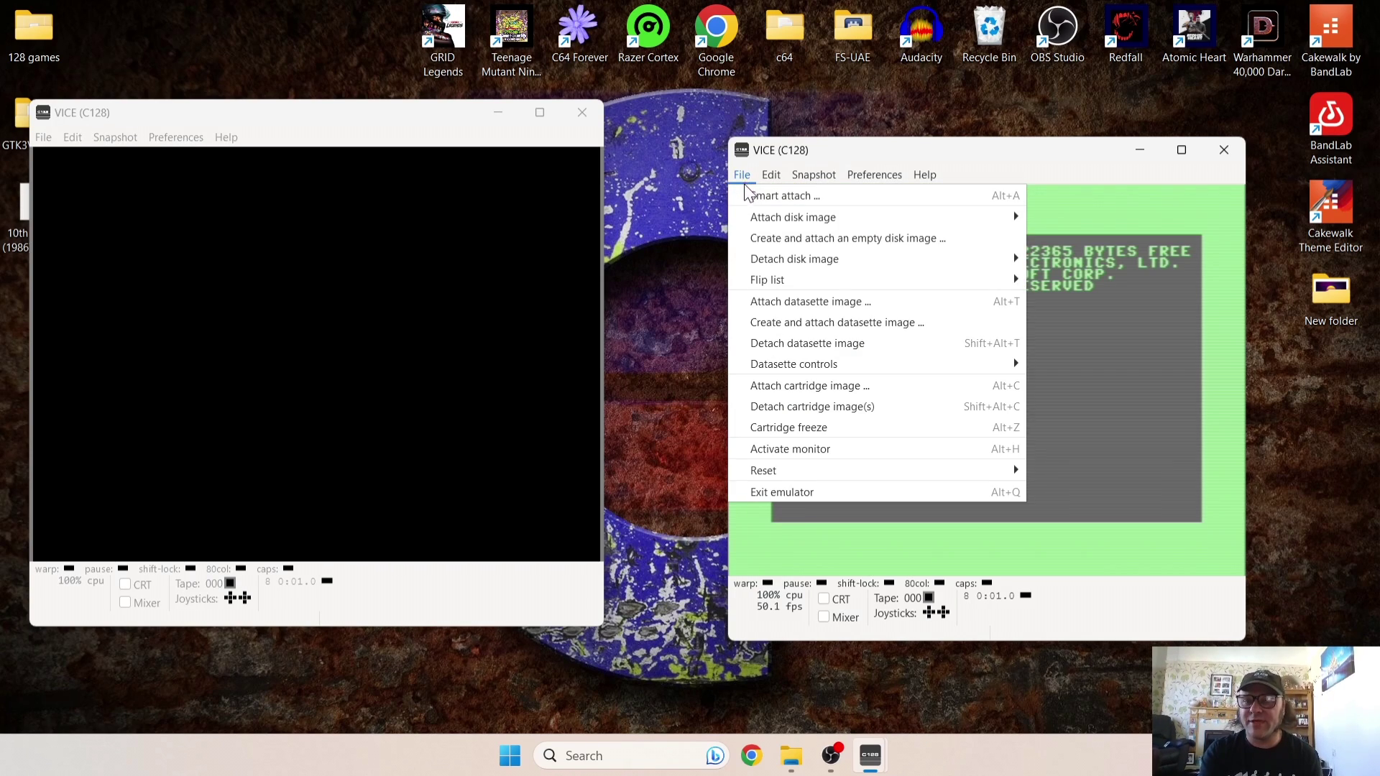
{"action": "left_click", "coordinate": [817, 301]}
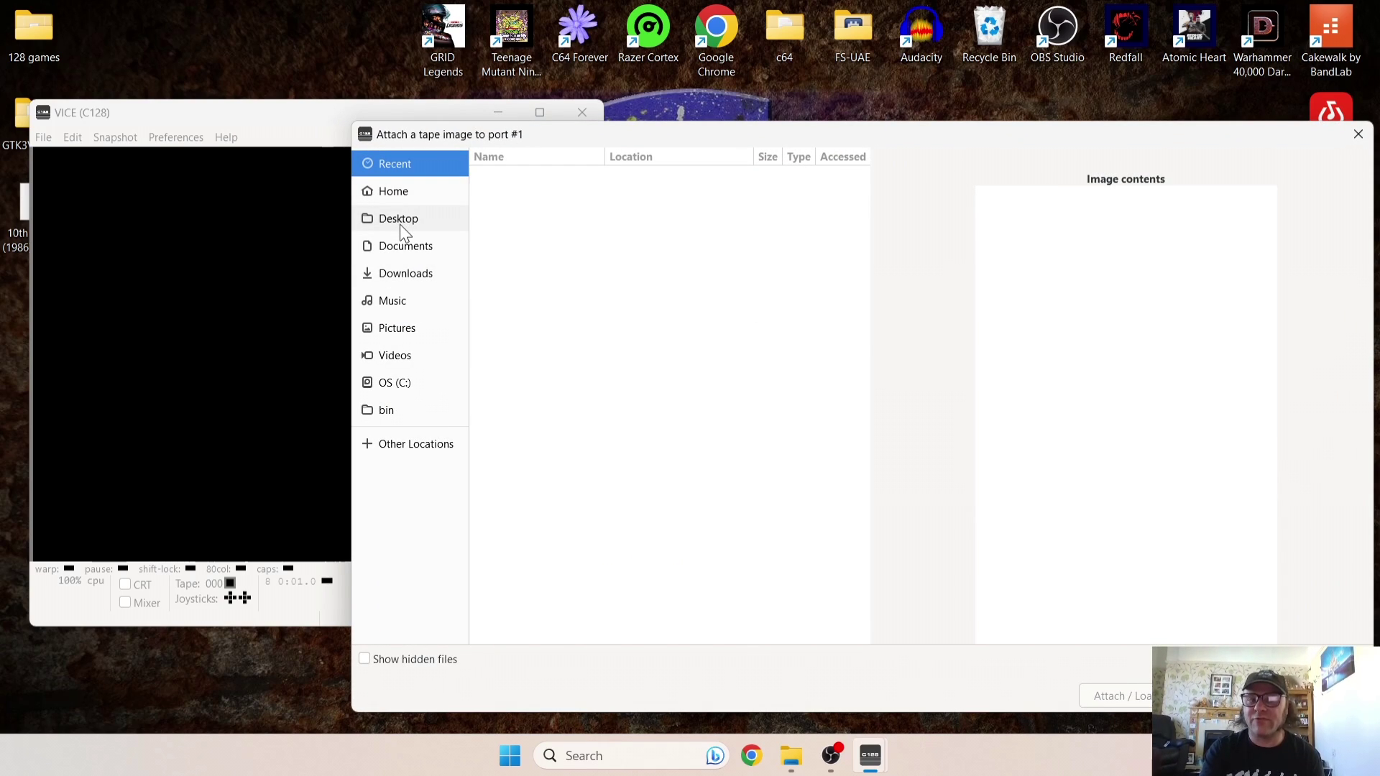
{"action": "left_click", "coordinate": [400, 224]}
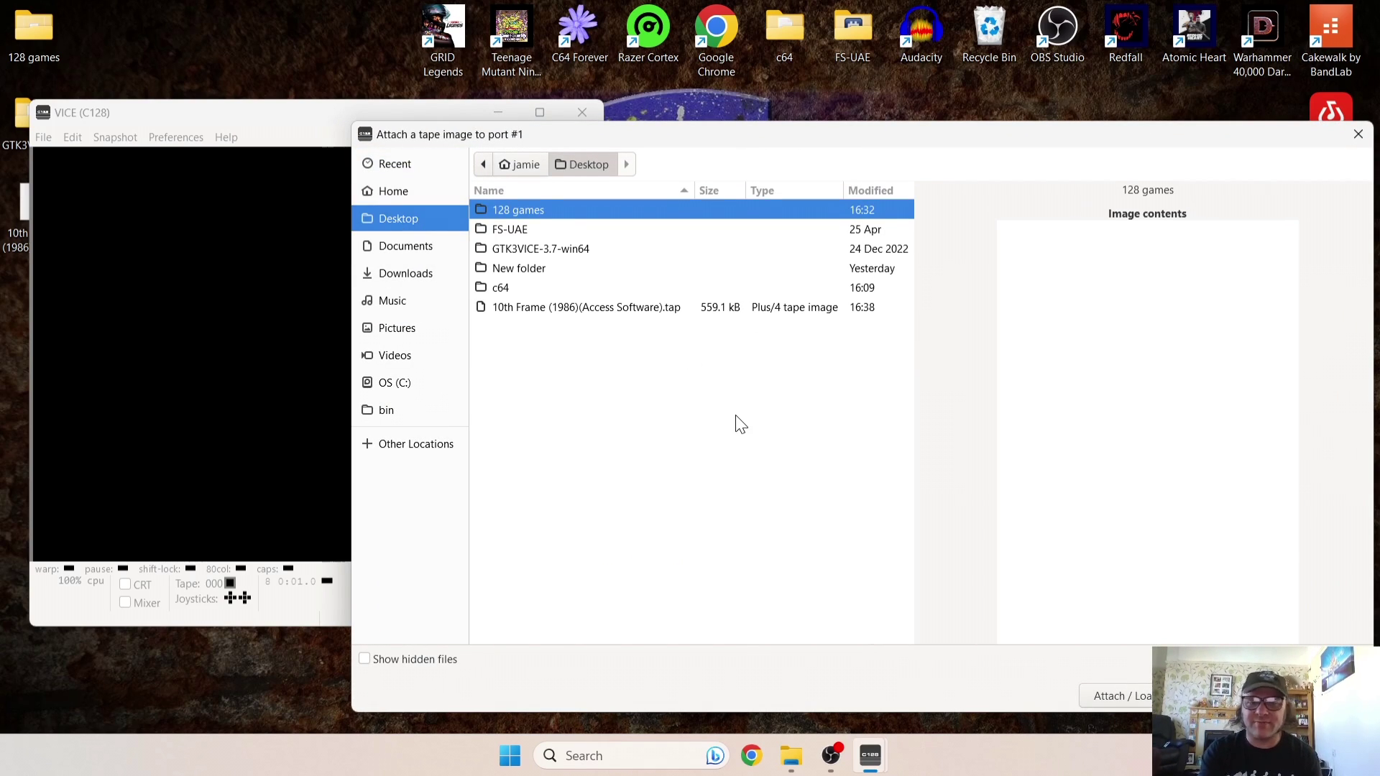
{"action": "left_click", "coordinate": [655, 309]}
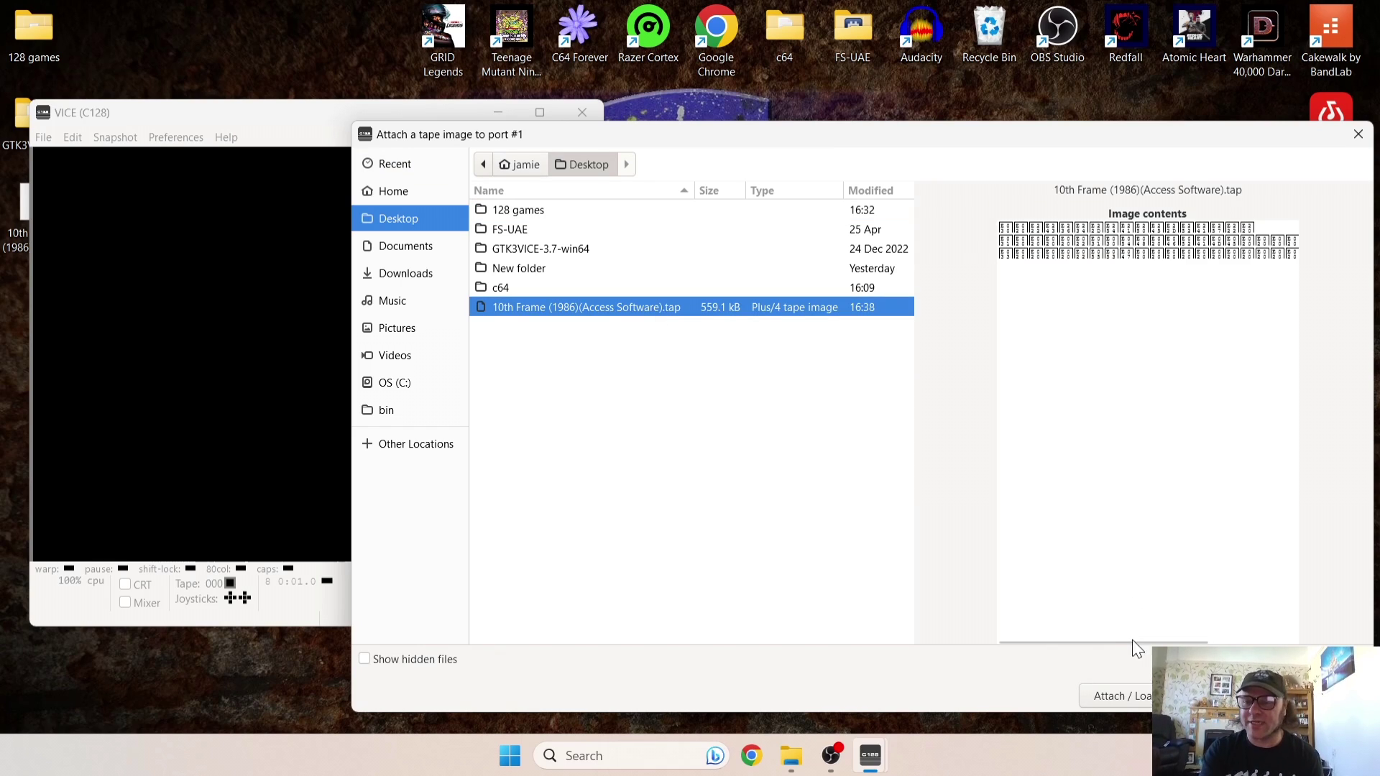
{"action": "left_click", "coordinate": [1132, 696]}
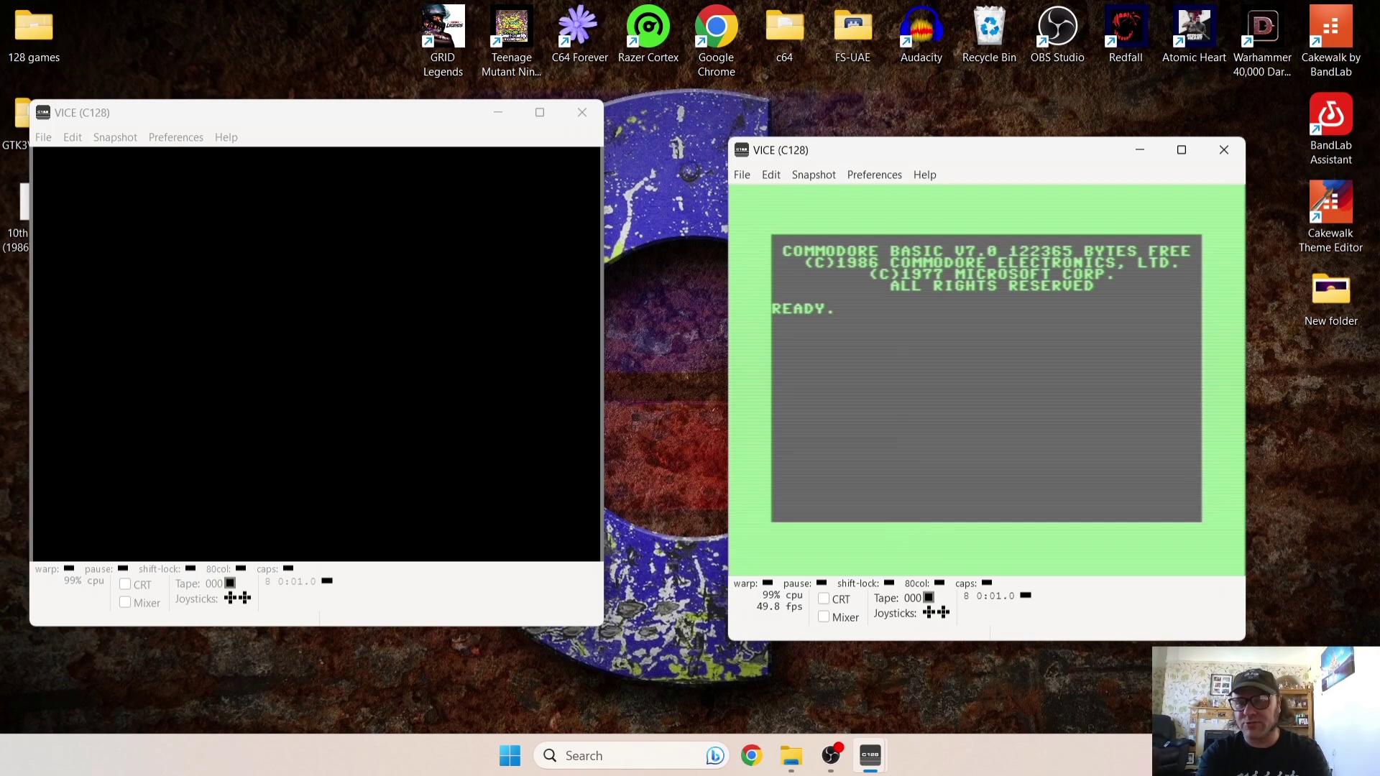
- Enter the LOAD command in Commodore BASIC and start datasette playback to load the attached tape
{"action": "type", "text": "LOAD"}
{"action": "key", "text": "Return"}
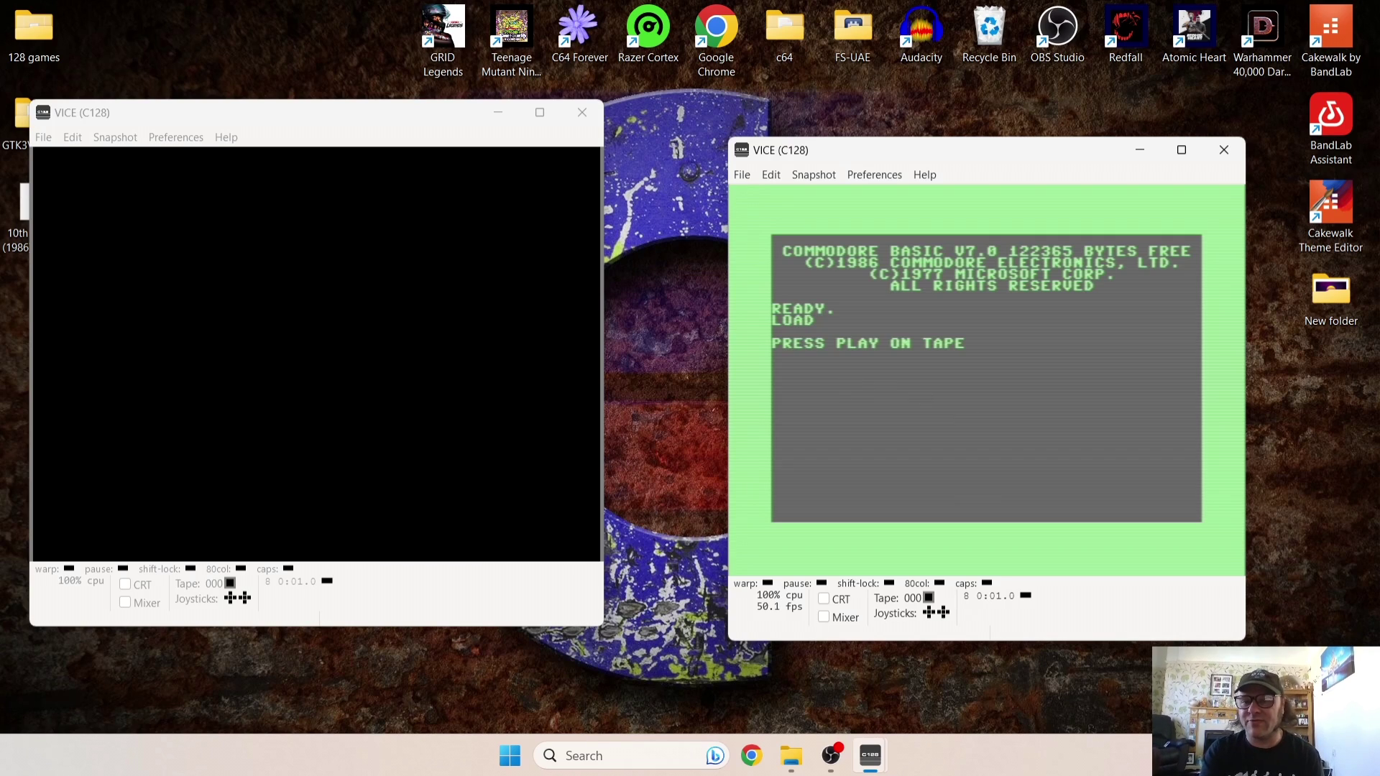
{"action": "left_click", "coordinate": [744, 176]}
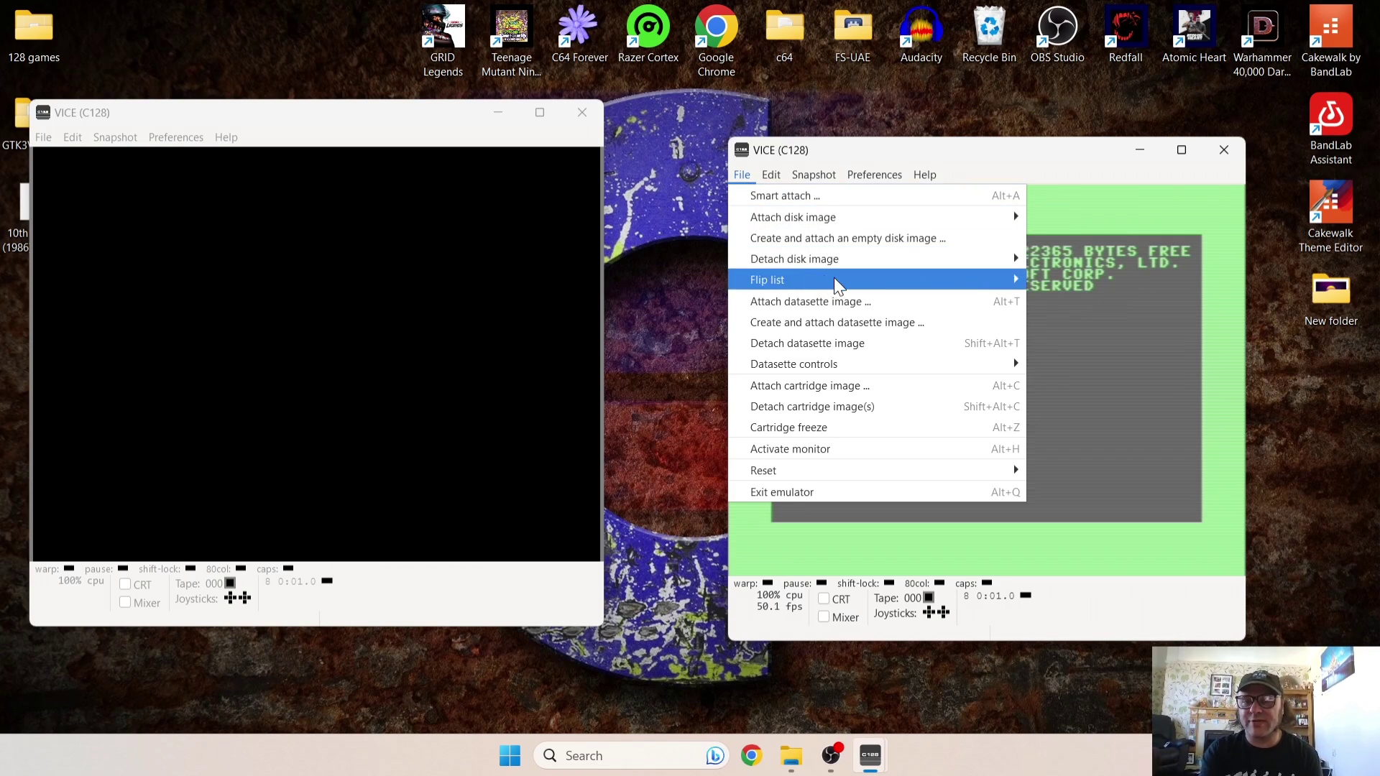
{"action": "mouse_move", "coordinate": [870, 368]}
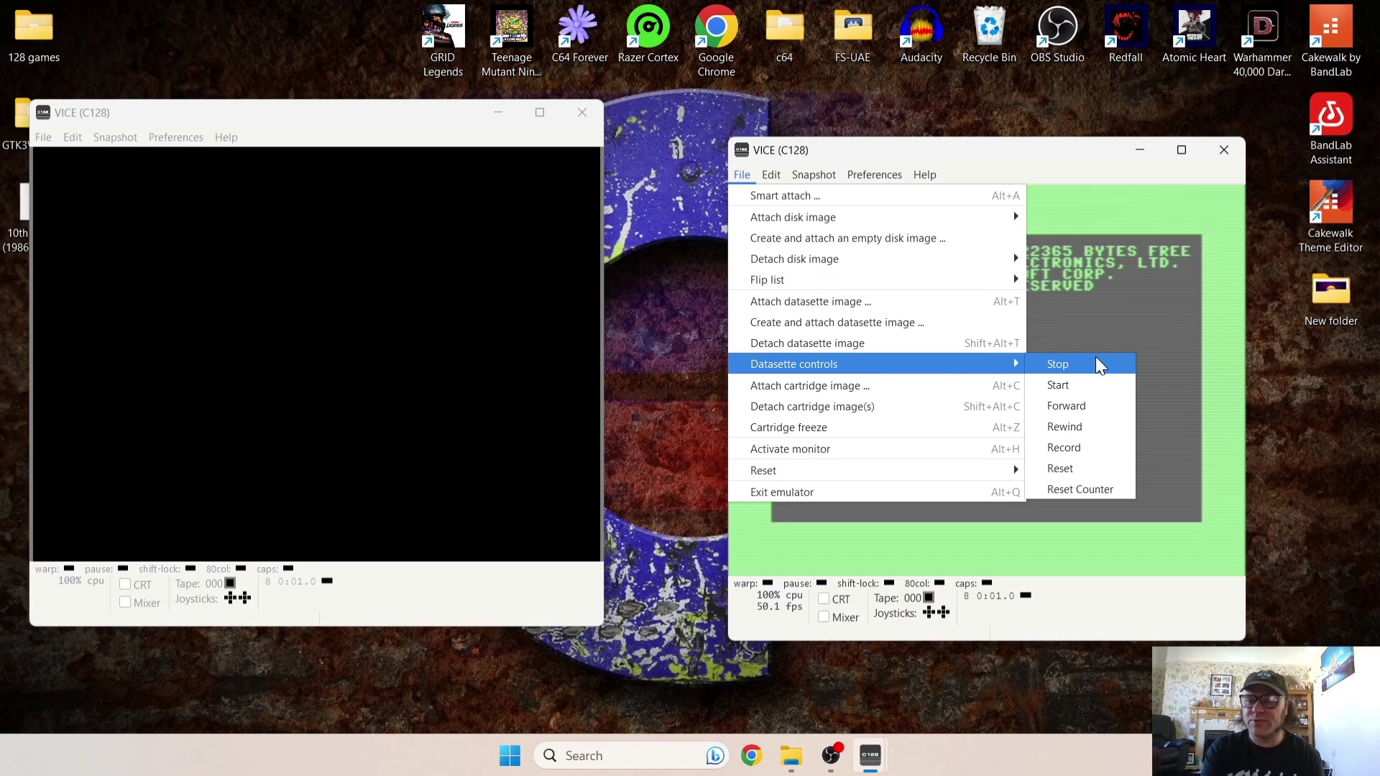
{"action": "left_click", "coordinate": [1082, 386]}
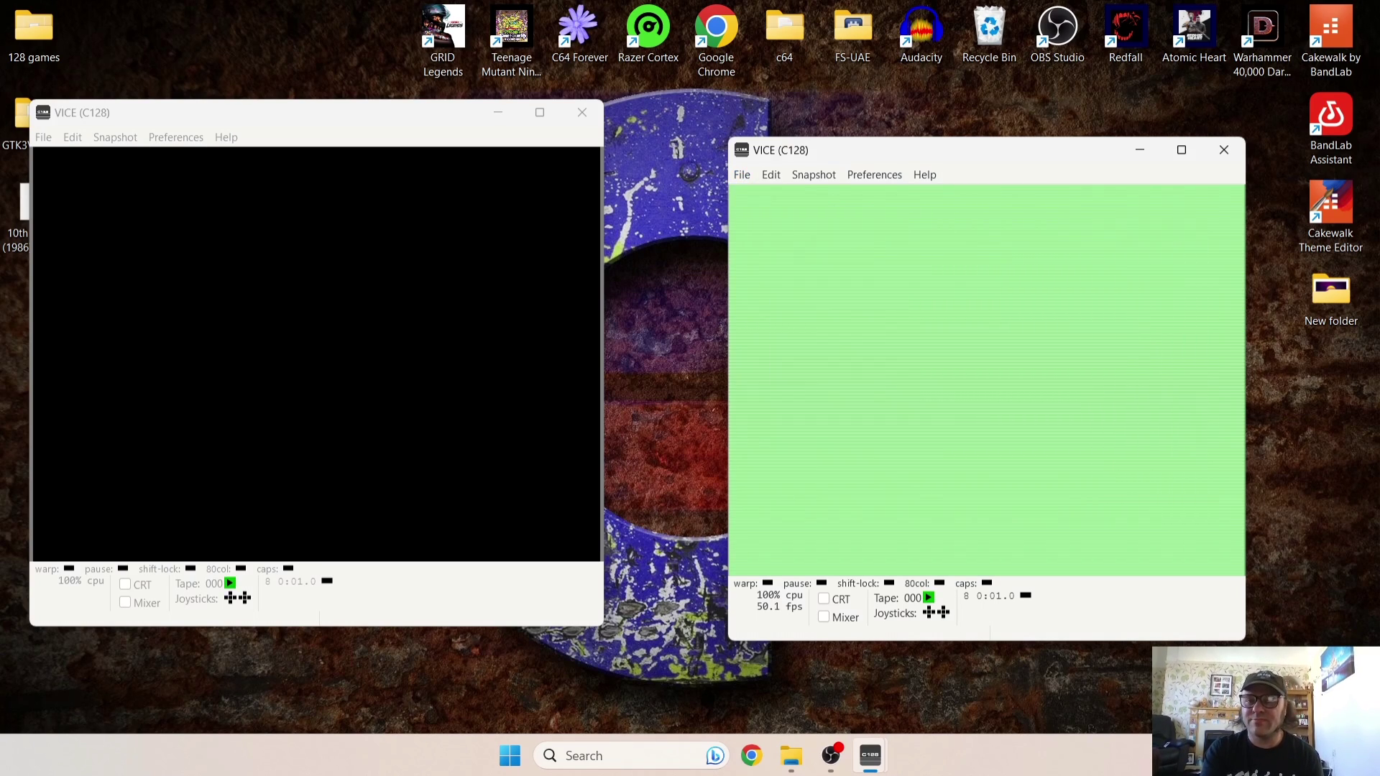